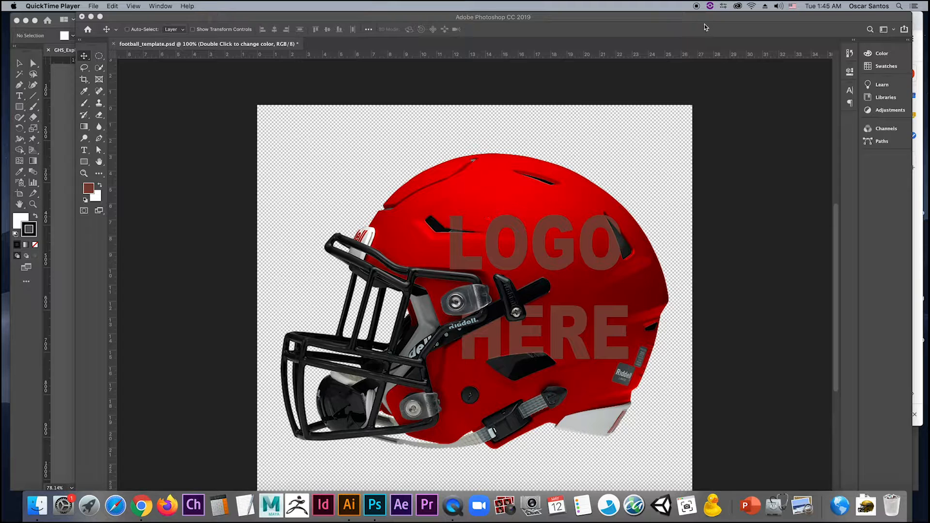
# - Open the Desktop folder in Finder and preview the Samsung Internet screenshot of the Oregon Ducks helmet
pyautogui.moveTo(708, 19)
pyautogui.mouseDown()
pyautogui.moveTo(686, 23)
pyautogui.moveTo(701, 22)
pyautogui.mouseUp()
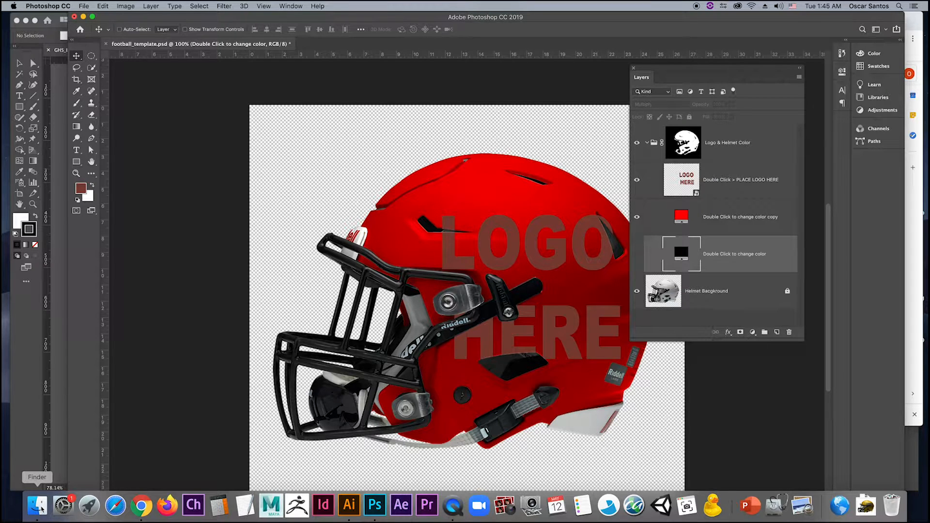
pyautogui.click(41, 509)
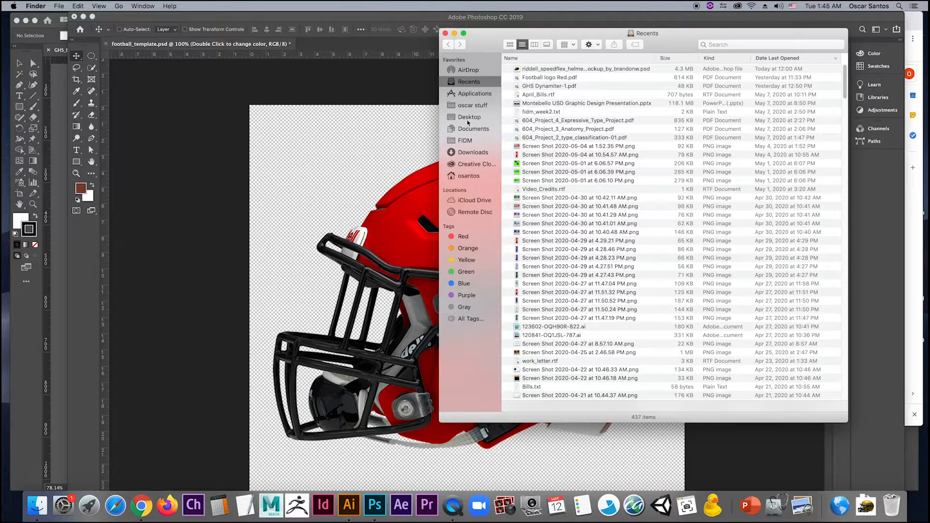
pyautogui.click(469, 118)
pyautogui.click(560, 71)
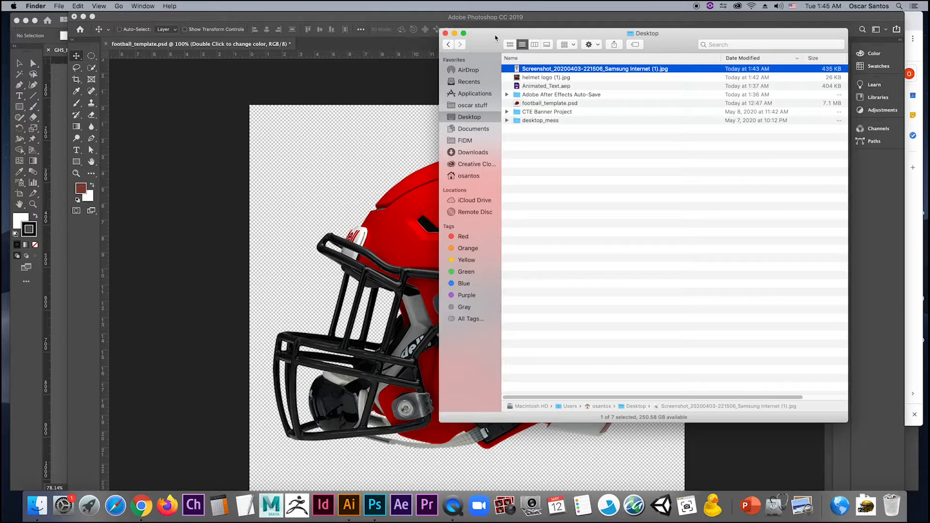
pyautogui.moveTo(495, 37); pyautogui.dragTo(465, 171)
pyautogui.press('space')
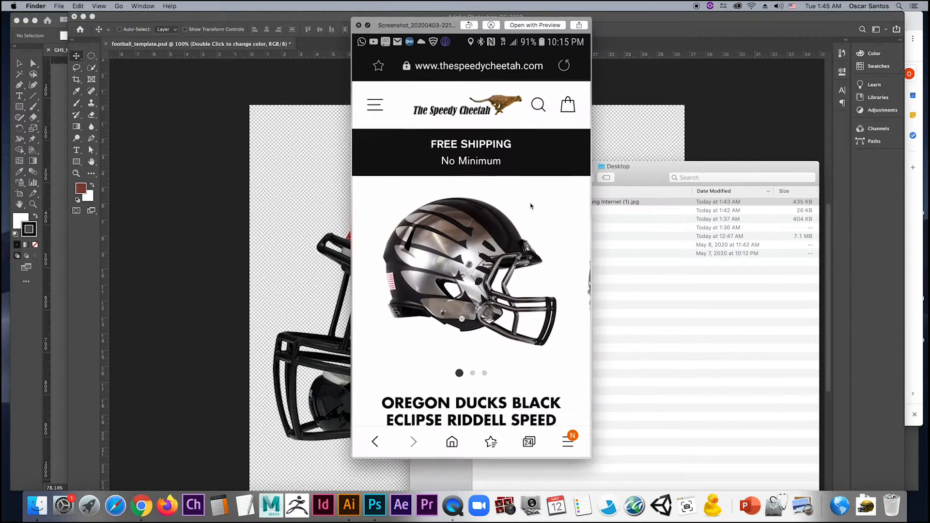
# - Enlarge the helmet screenshot's preview and move it aside so the Desktop file list is accessible
pyautogui.moveTo(590, 457); pyautogui.dragTo(663, 486)
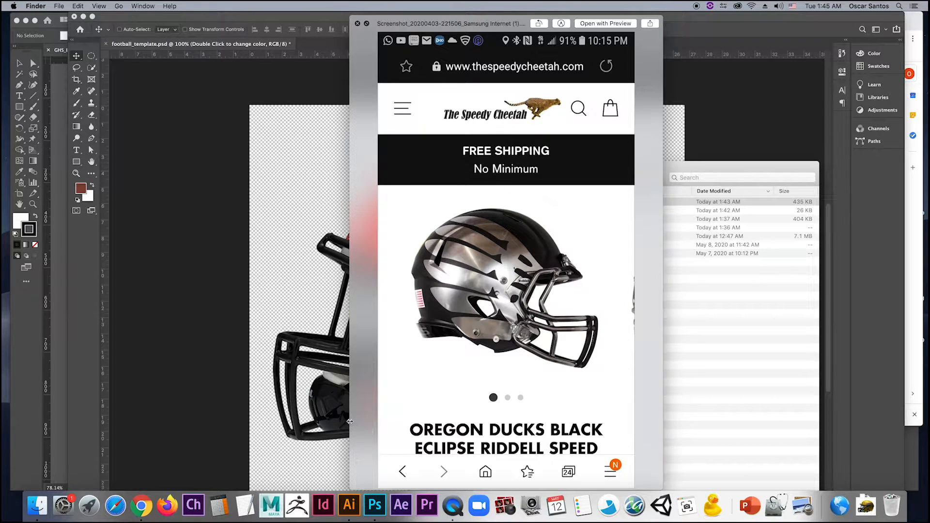
pyautogui.moveTo(349, 421); pyautogui.dragTo(254, 421)
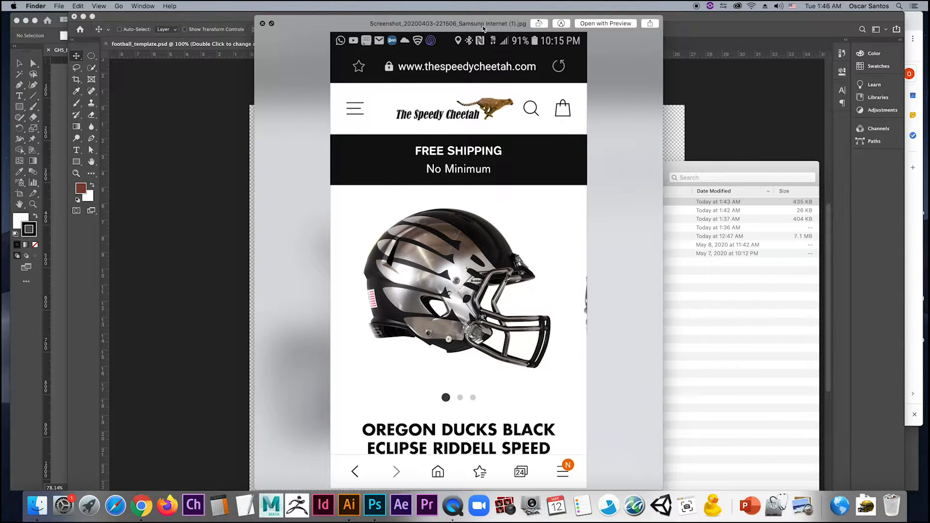
pyautogui.moveTo(482, 25); pyautogui.dragTo(433, 25)
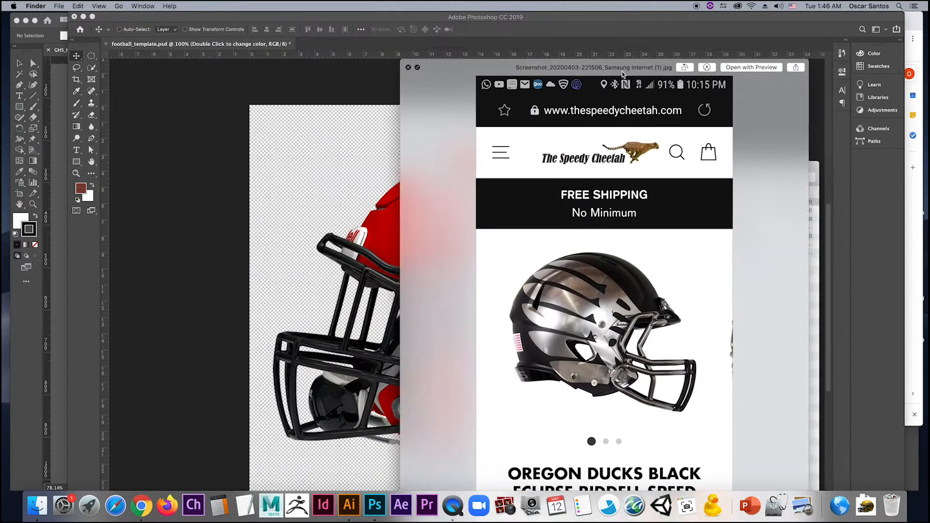
pyautogui.moveTo(426, 30); pyautogui.dragTo(661, 58)
pyautogui.click(396, 111)
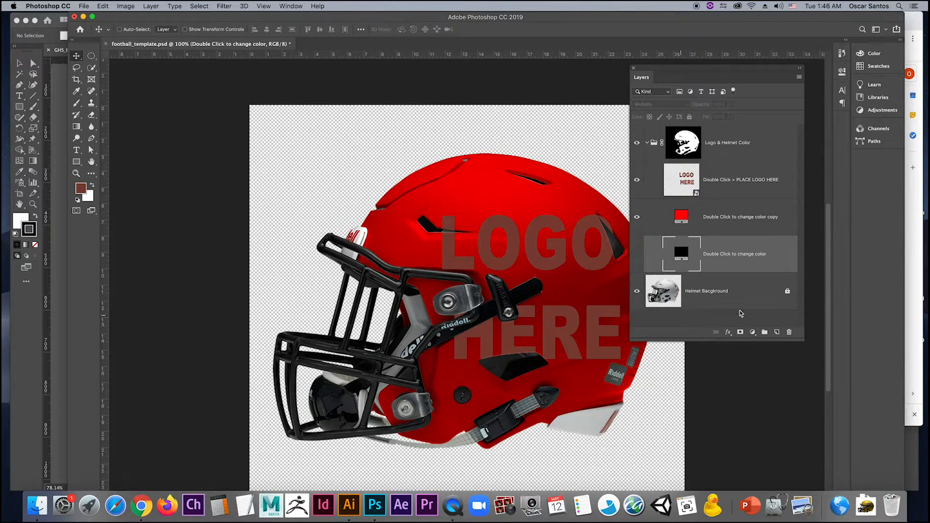
pyautogui.click(36, 505)
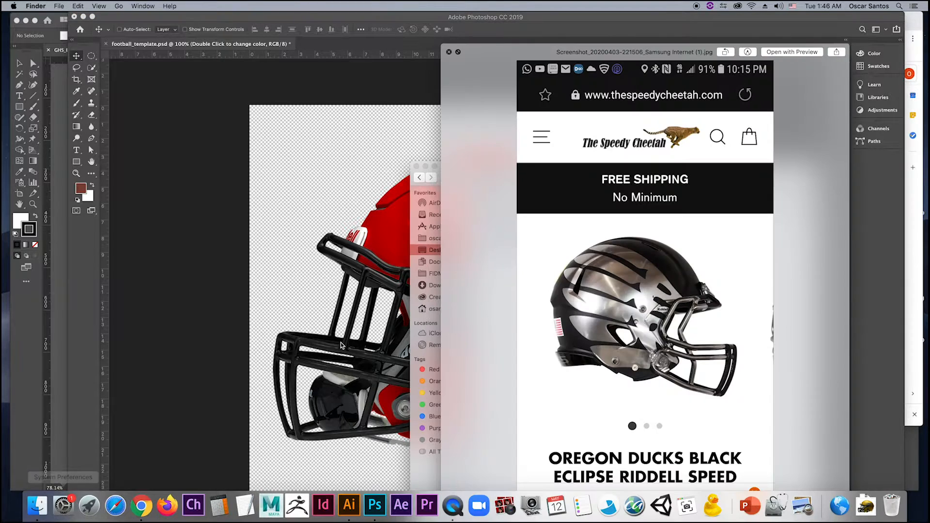
pyautogui.moveTo(566, 51); pyautogui.dragTo(202, 54)
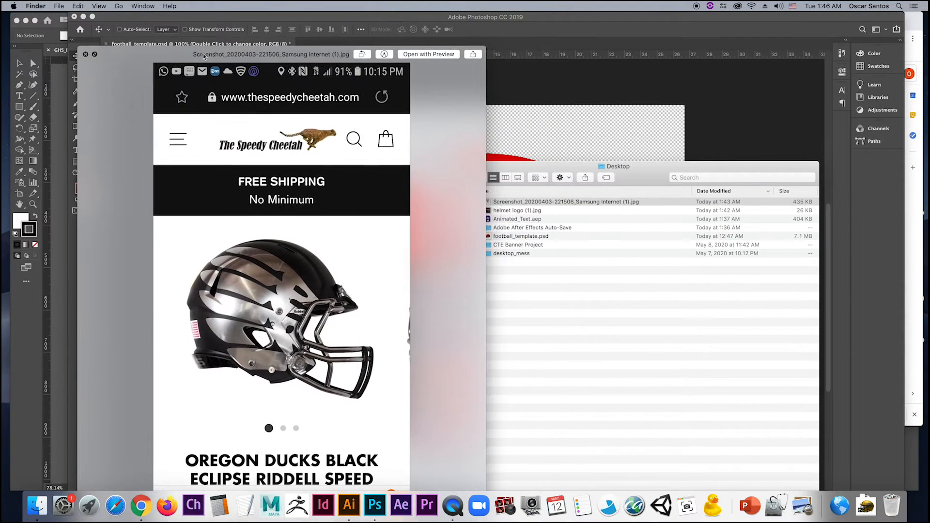
# - Preview helmet logo (1).jpg from the Desktop folder, closing the preview and the folder window when done
pyautogui.click(550, 216)
pyautogui.click(533, 213)
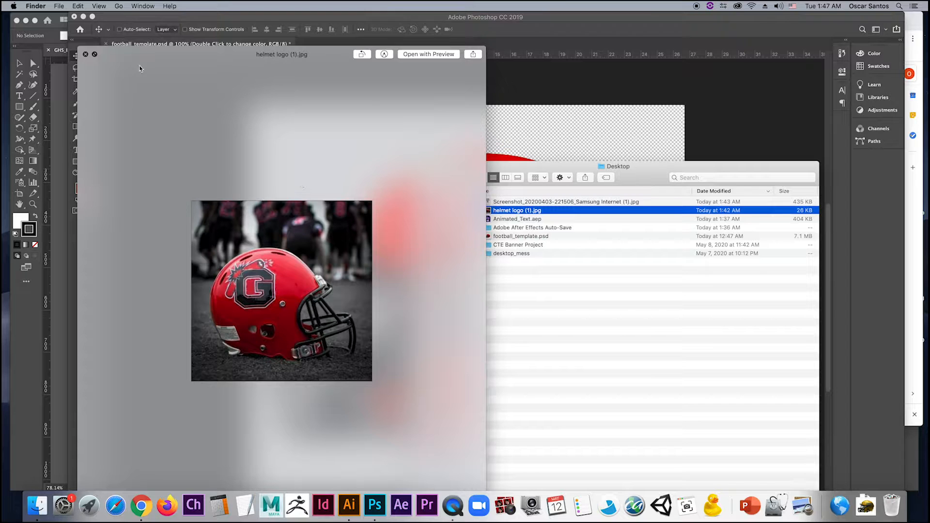
pyautogui.click(85, 55)
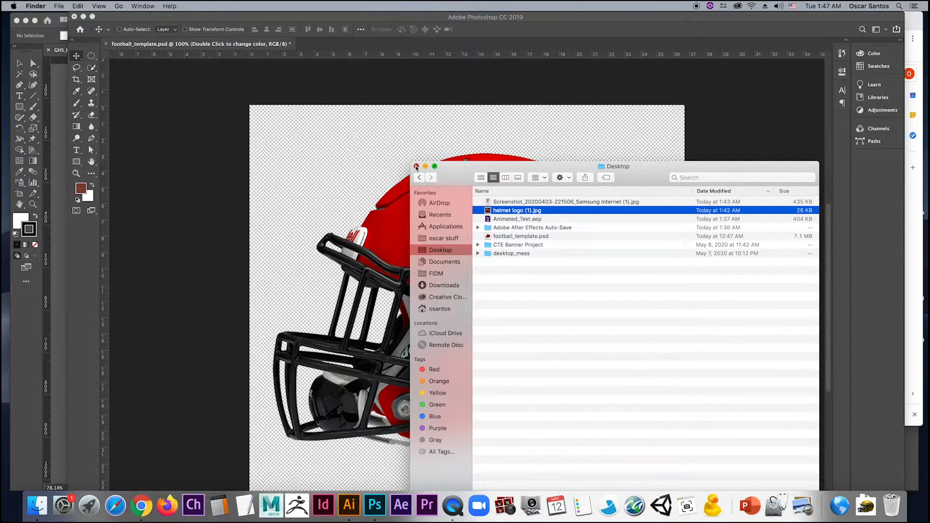
pyautogui.click(415, 166)
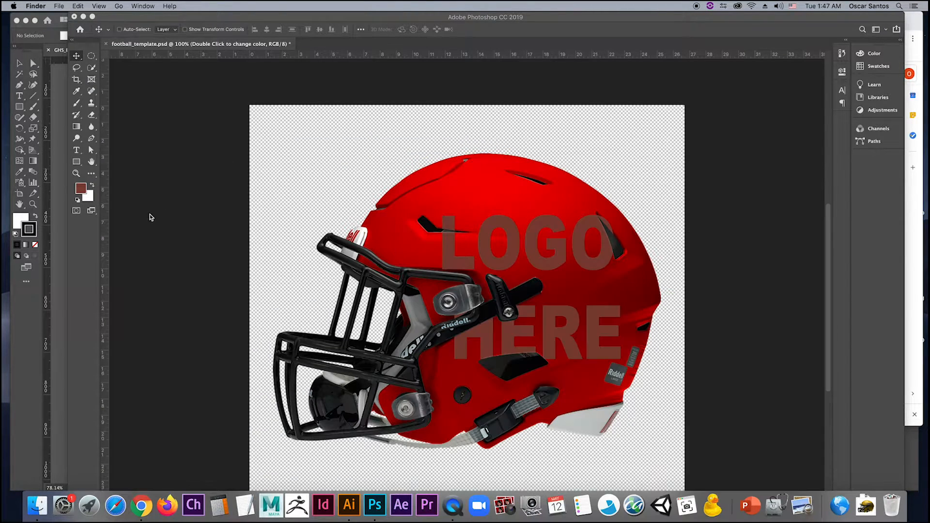
# - Switch to the GHS_Explosion_Logo_Vector.ai document in Illustrator, close the Stroke panel and place the Layers panel beside the artboard
pyautogui.click(60, 205)
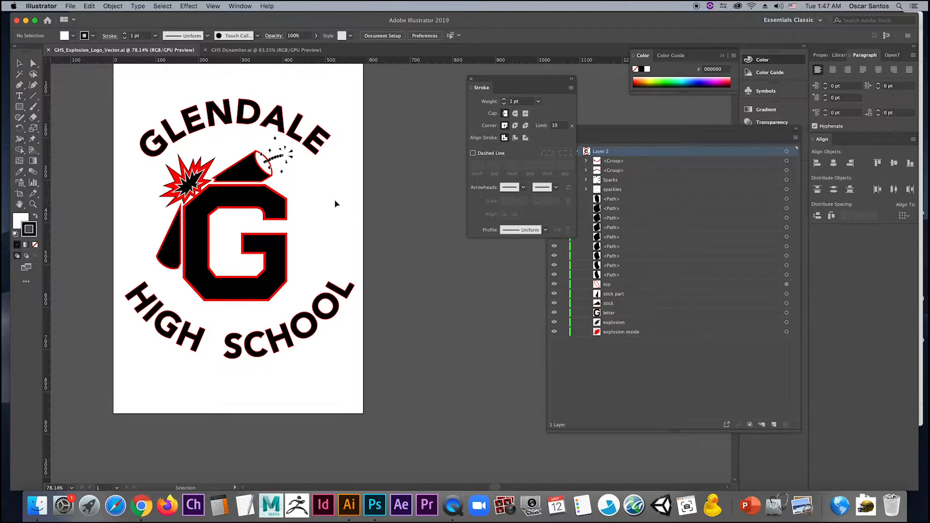
pyautogui.scroll(-2, 336, 203)
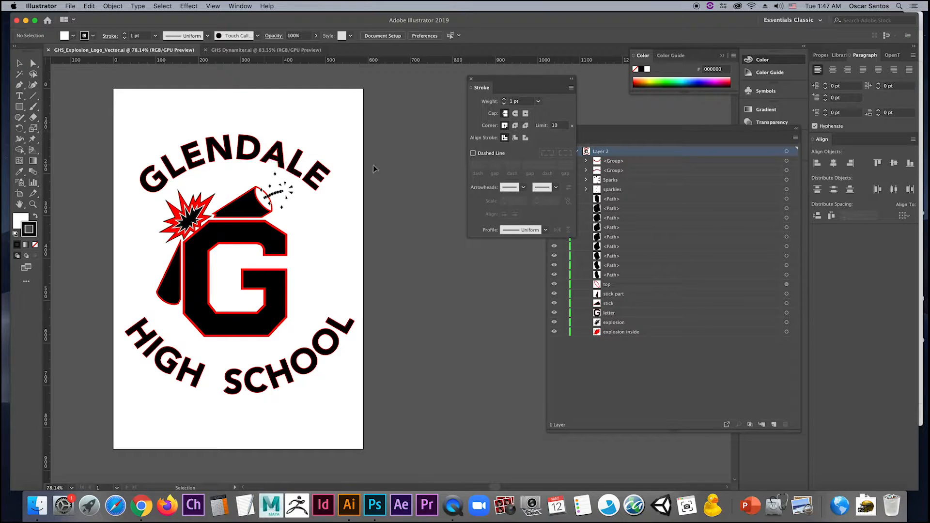
pyautogui.click(471, 79)
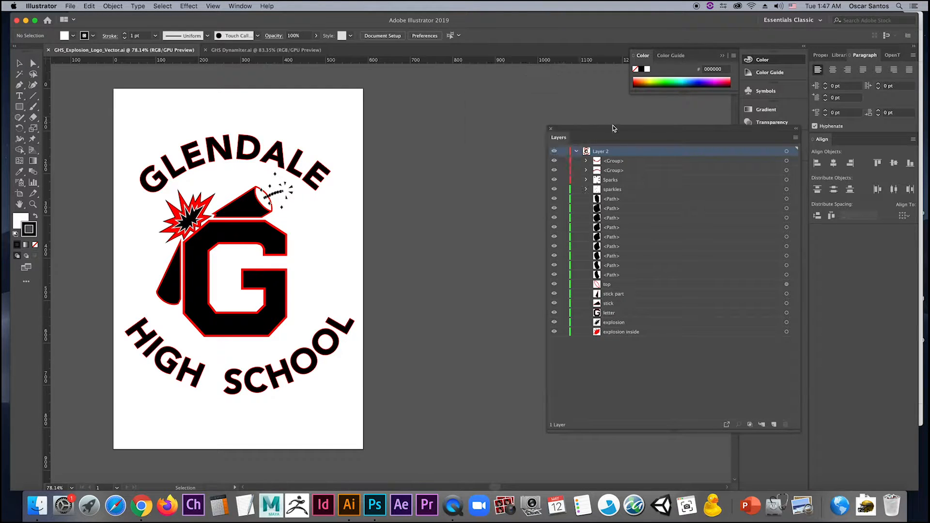
pyautogui.moveTo(588, 130); pyautogui.dragTo(469, 100)
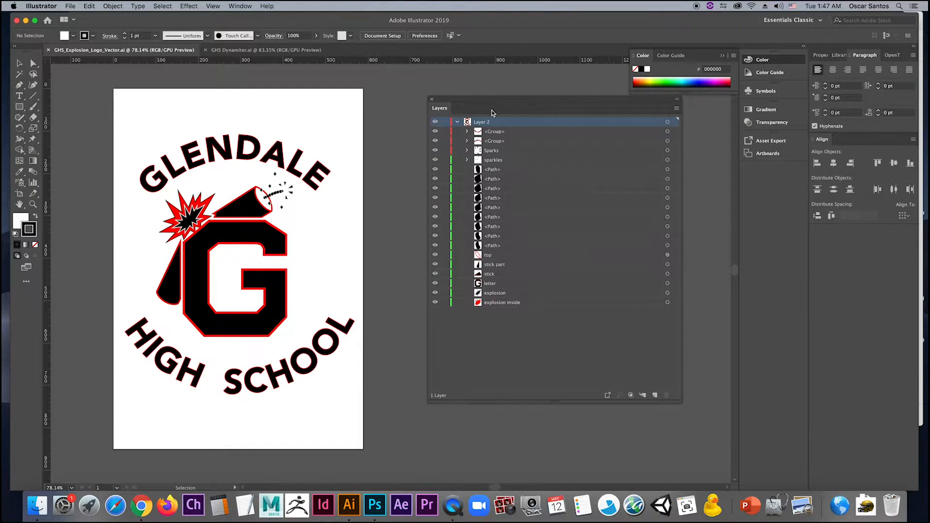
# - Toggle the explosion inside, explosion and stick paths off and on to examine the logo's separate parts
pyautogui.click(435, 302)
pyautogui.click(435, 303)
pyautogui.click(435, 293)
pyautogui.click(436, 293)
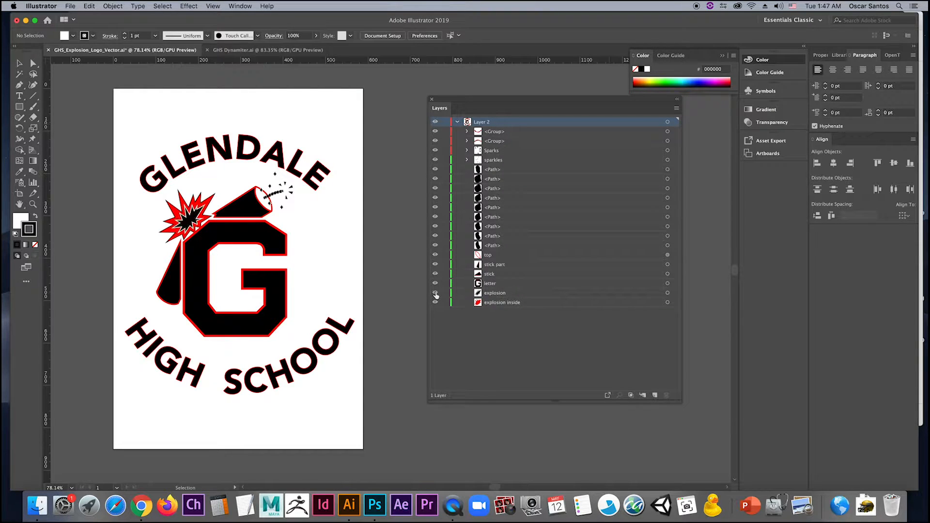
pyautogui.click(435, 275)
pyautogui.click(435, 274)
pyautogui.click(498, 142)
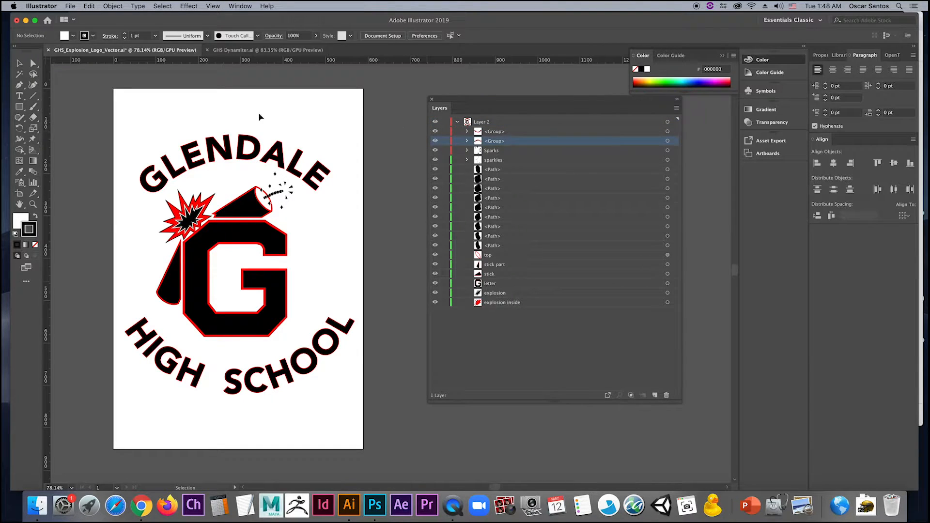
# - Save a copy of the logo as GHS_Explosion_Logo_Vector_Edit.ai in Adobe Illustrator format with the default Illustrator options
pyautogui.click(71, 6)
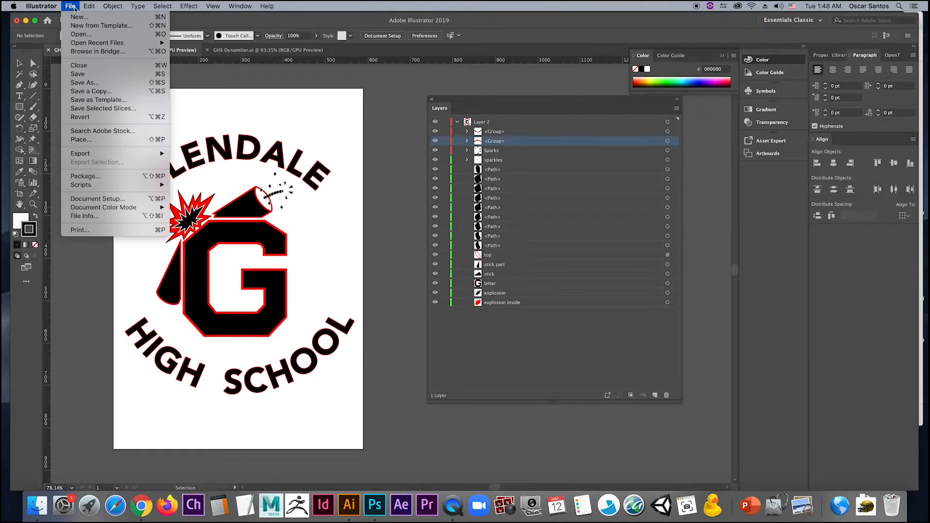
pyautogui.click(107, 87)
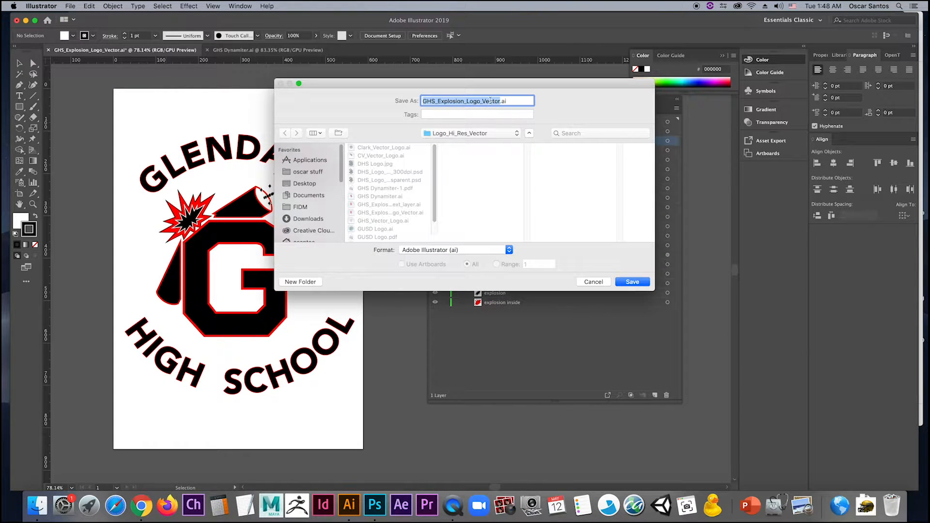
pyautogui.click(501, 102)
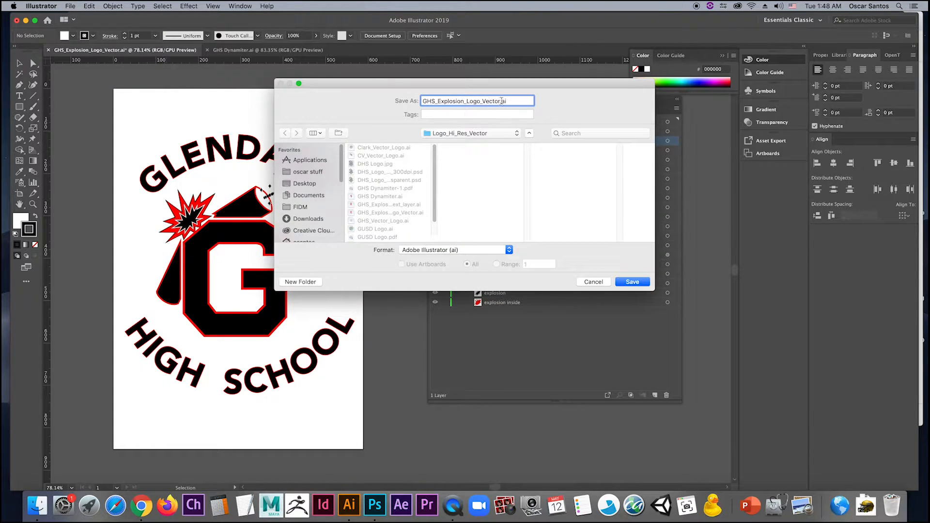
pyautogui.write('_Edit')
pyautogui.press('Return')
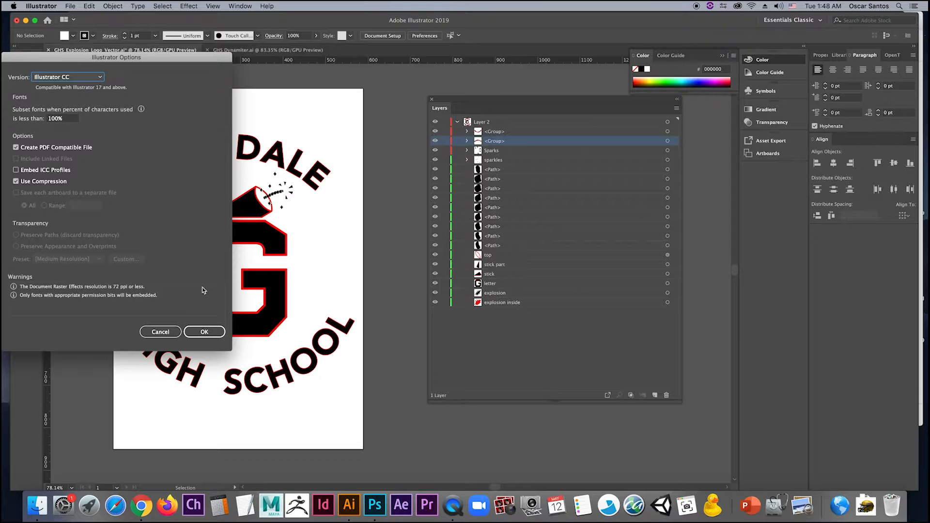
pyautogui.click(212, 331)
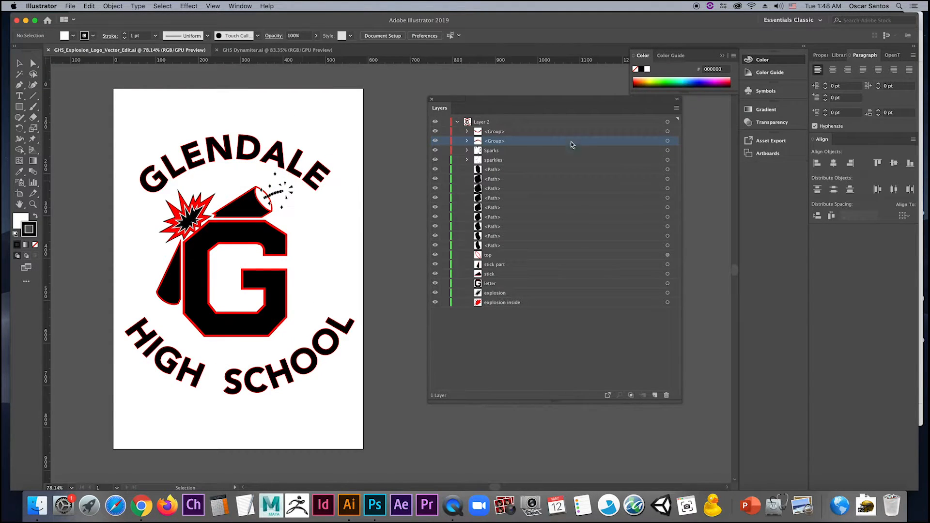
# - Delete the curved HIGH SCHOOL and GLENDALE text groups from the logo
pyautogui.click(457, 122)
pyautogui.click(457, 122)
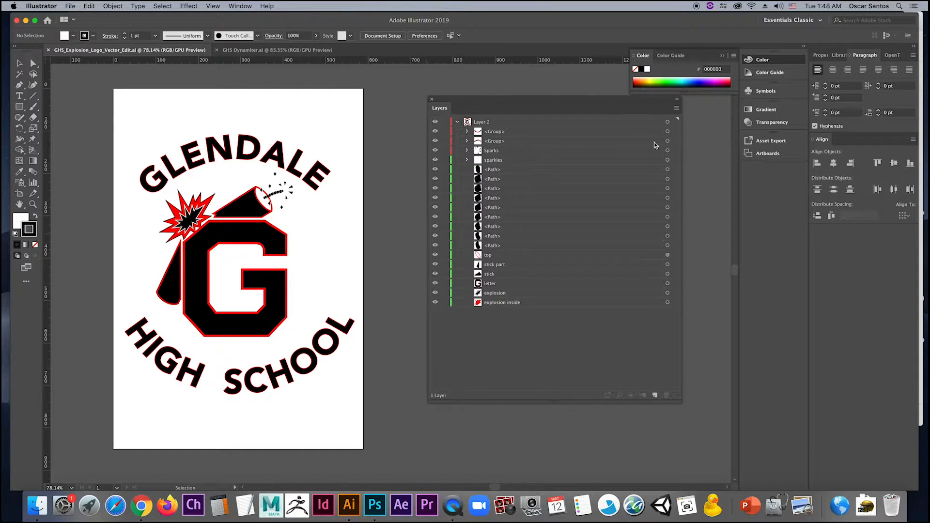
pyautogui.click(667, 132)
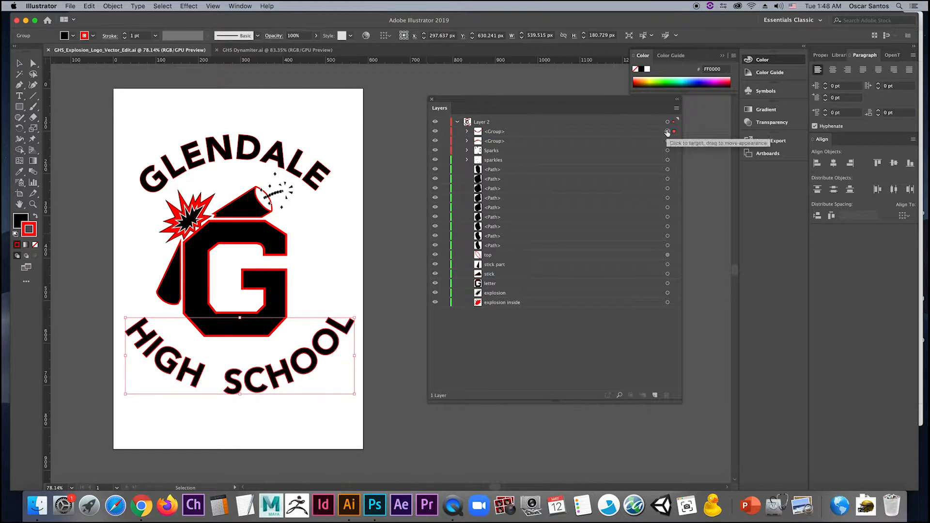
pyautogui.press('Delete')
pyautogui.click(667, 132)
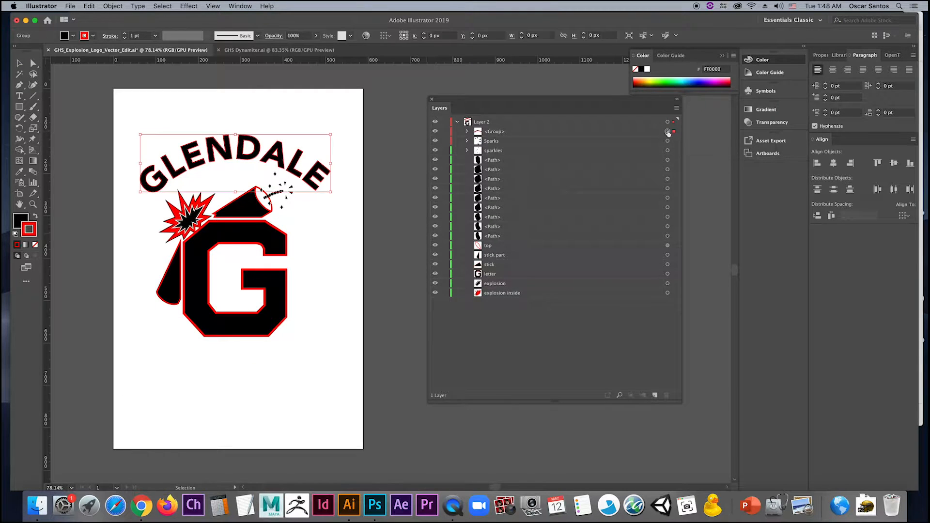
pyautogui.press('Delete')
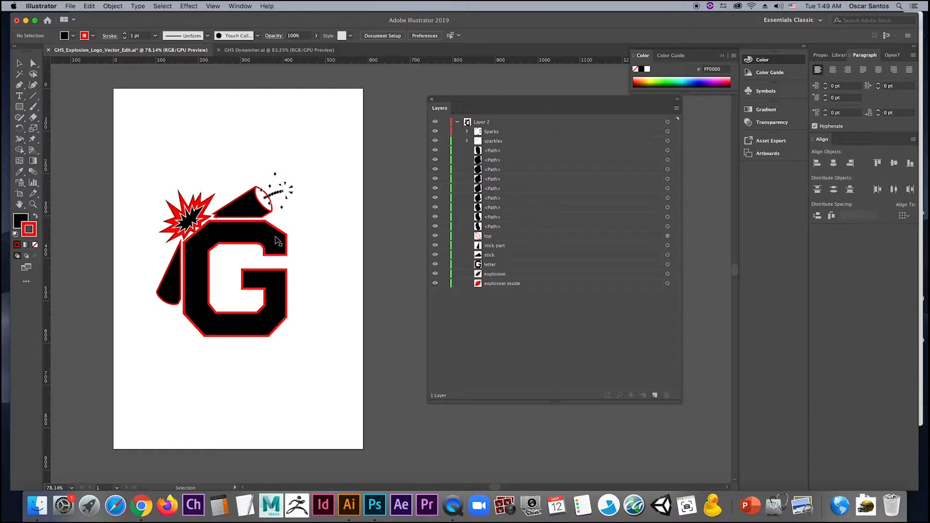
# - Try to enlarge the explosion and explosion inside paths together to about 813 by 769 px behind the letter G
pyautogui.click(668, 283)
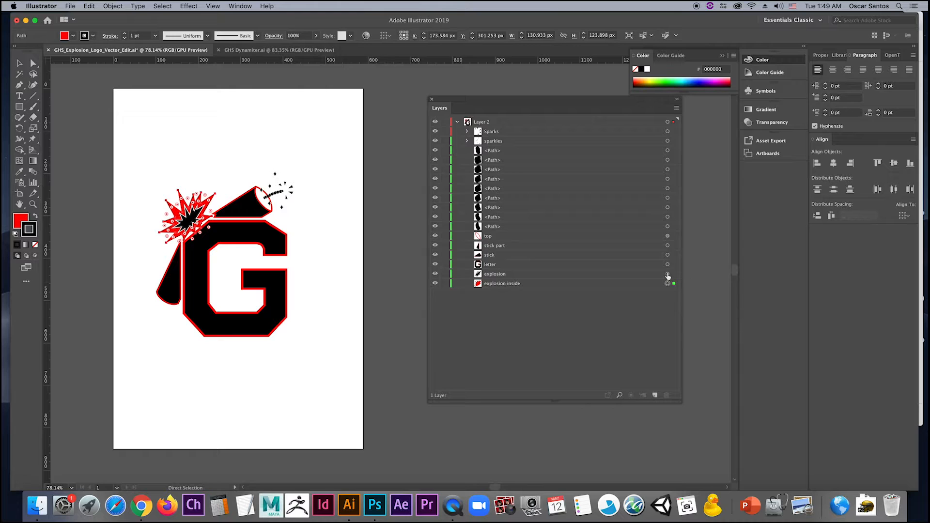
pyautogui.keyDown('shift'); pyautogui.click(668, 274); pyautogui.keyUp('shift')
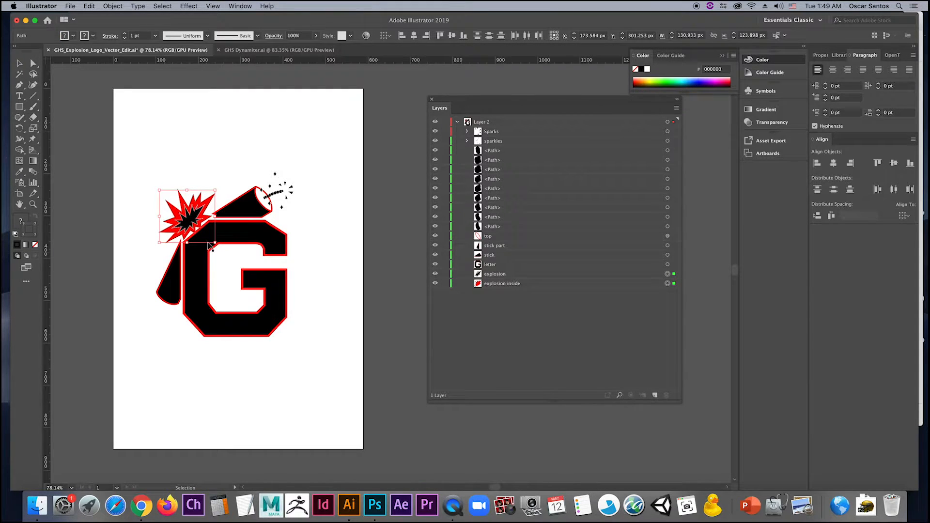
pyautogui.moveTo(216, 242); pyautogui.dragTo(363, 382)
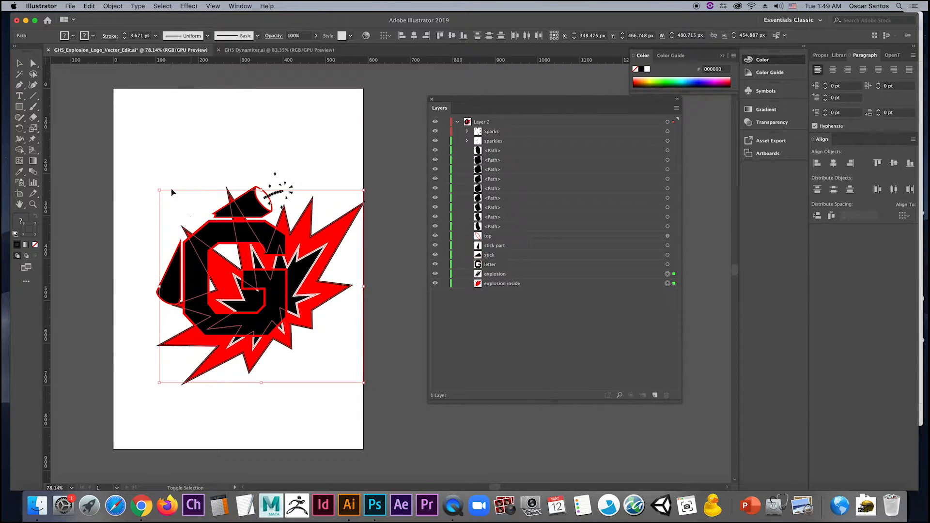
pyautogui.moveTo(160, 193); pyautogui.dragTo(78, 113)
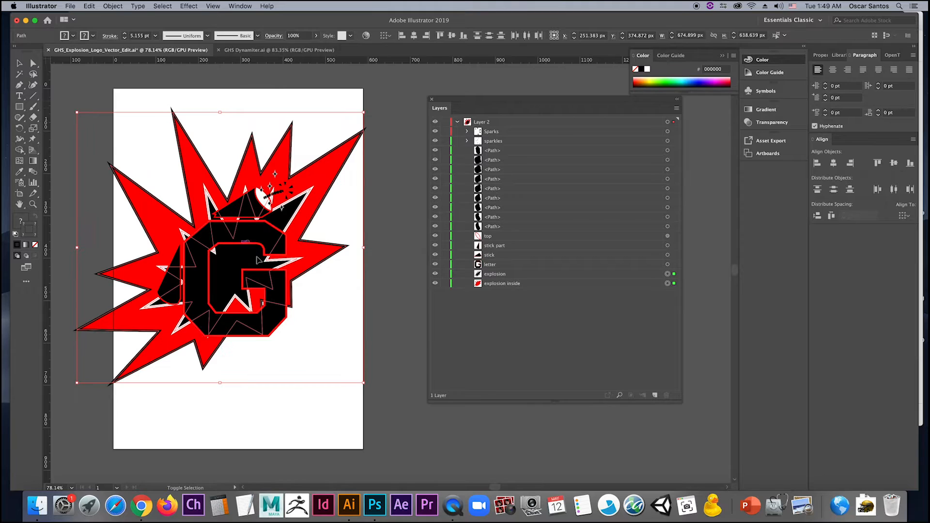
pyautogui.moveTo(363, 383); pyautogui.dragTo(422, 438)
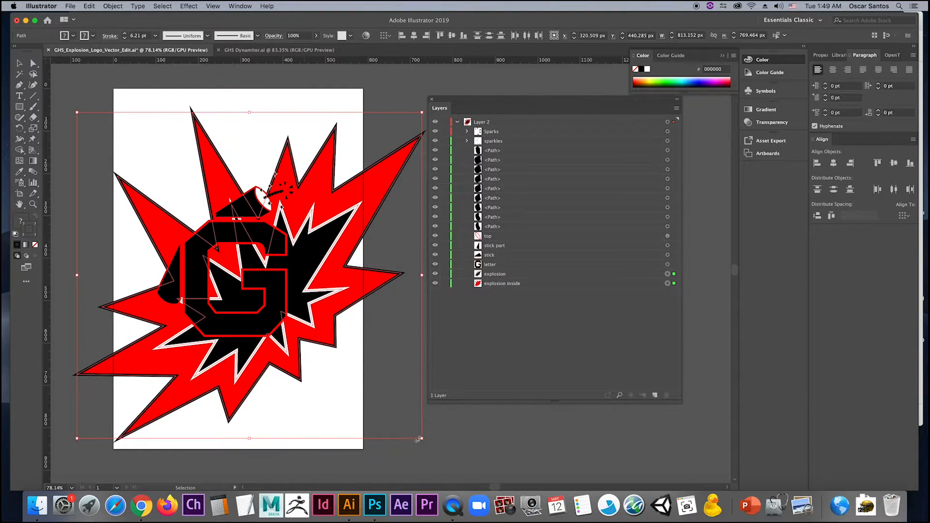
# - Undo the enlargements of the two explosion paths
pyautogui.press('super+z')
pyautogui.press('super+z')
pyautogui.press('super+z')
pyautogui.press('super+z')
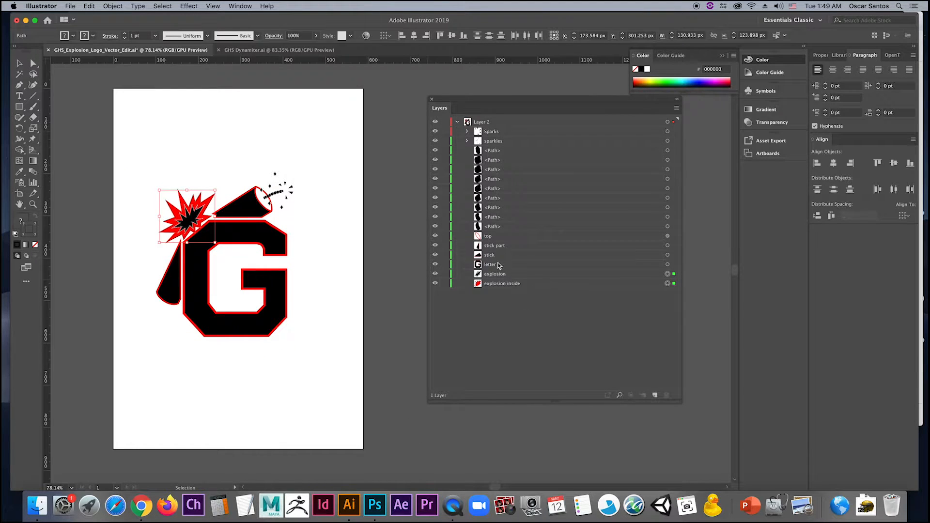
# - Try to enlarge the letter G to about 366 by 411 px
pyautogui.click(514, 265)
pyautogui.click(667, 264)
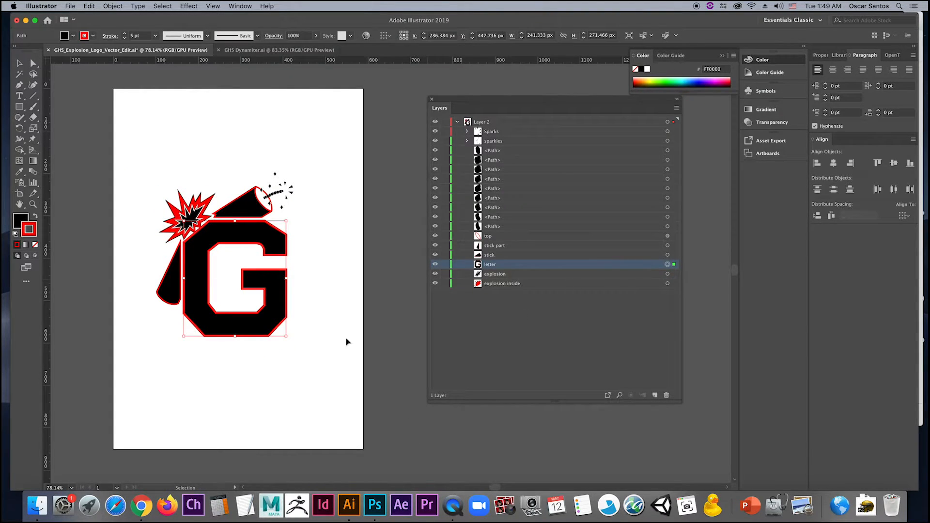
pyautogui.moveTo(286, 336); pyautogui.dragTo(339, 395)
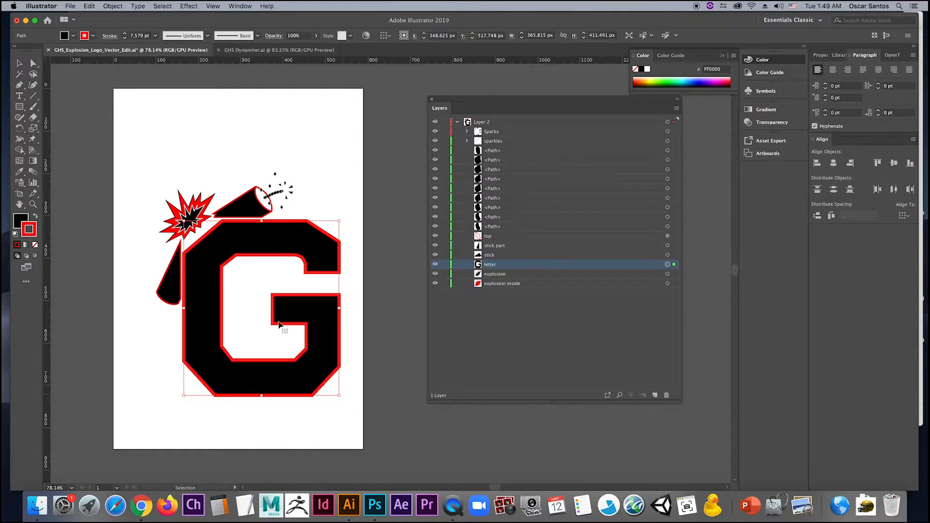
pyautogui.moveTo(302, 346); pyautogui.dragTo(320, 365)
# - Undo the changes made to the letter G, including its enlargement
pyautogui.press('super+z')
pyautogui.press('super+z')
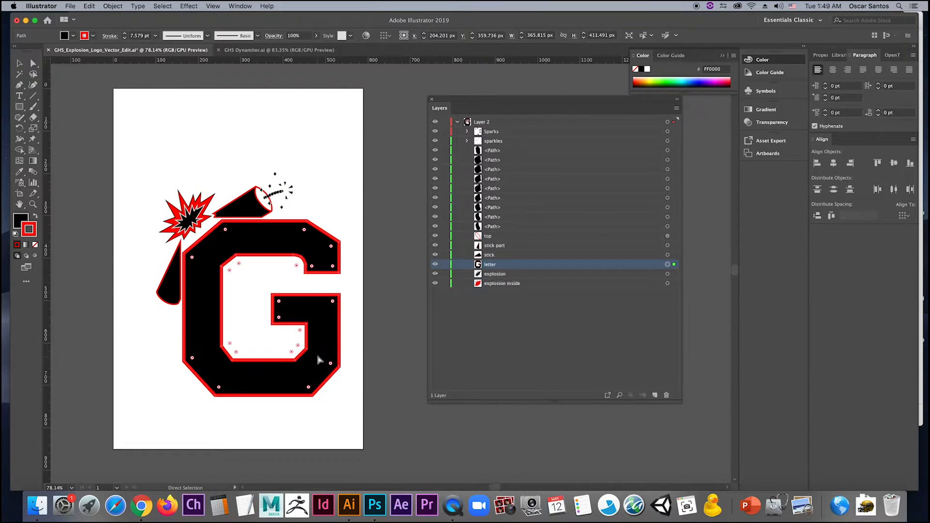
pyautogui.click(344, 206)
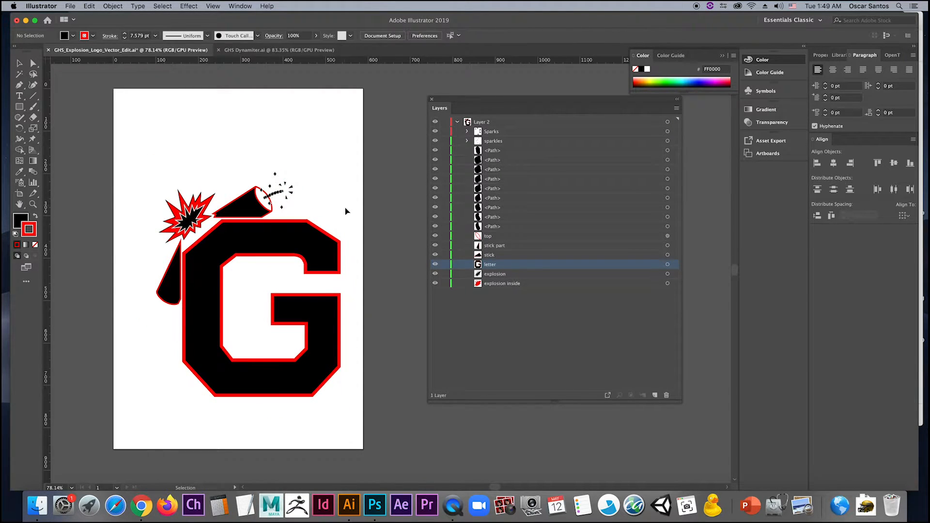
pyautogui.click(247, 229)
pyautogui.press('super+z')
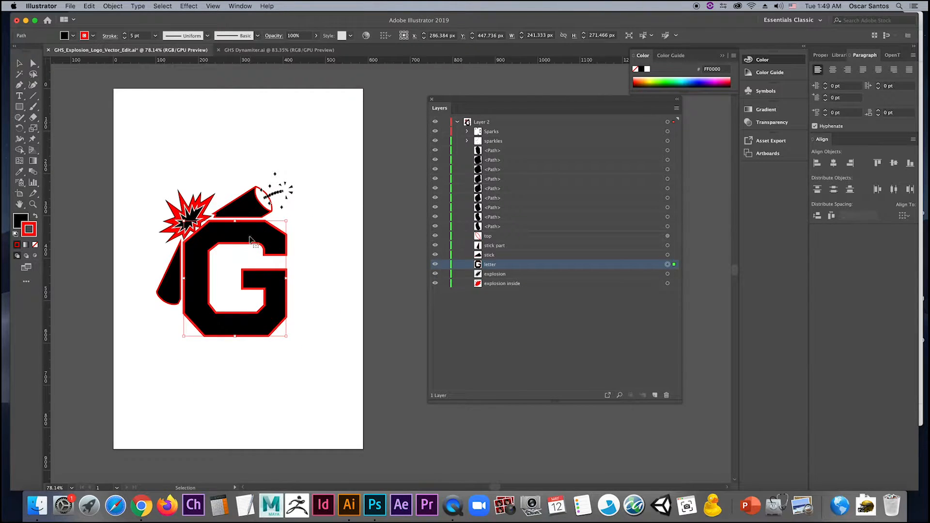
# - Try moving the letter G over the artboard's right edge and enlarging the explosion and explosion inside paths to about 295 by 280 px
pyautogui.moveTo(244, 239); pyautogui.dragTo(392, 276)
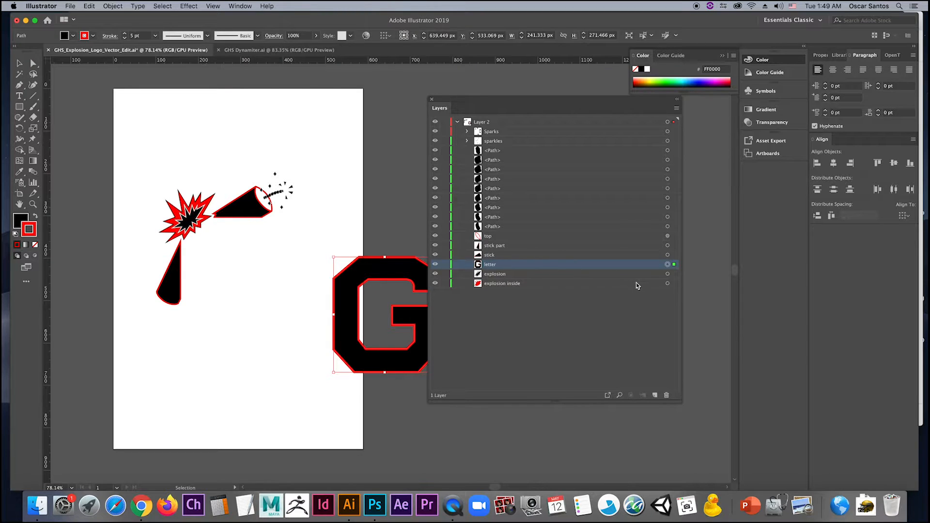
pyautogui.click(667, 273)
pyautogui.keyDown('shift'); pyautogui.click(668, 284); pyautogui.keyUp('shift')
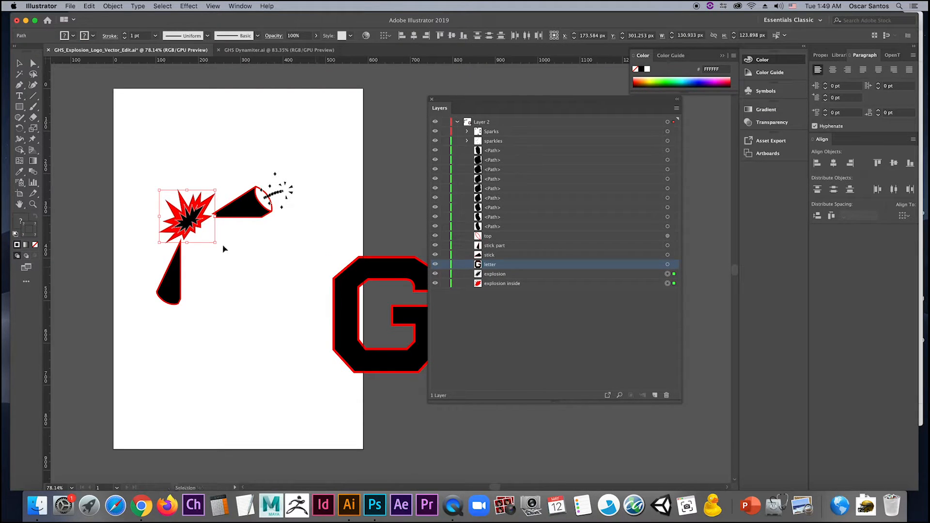
pyautogui.moveTo(215, 244); pyautogui.dragTo(284, 308)
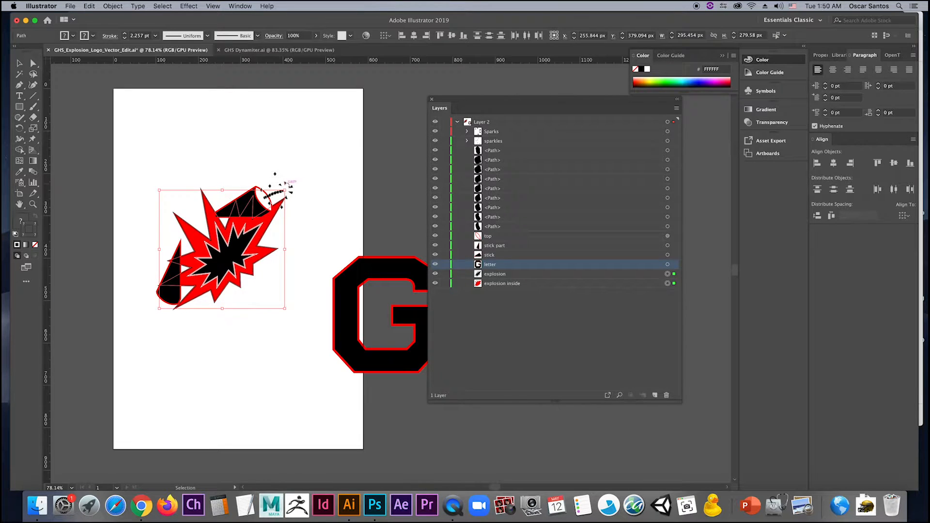
# - Try rotating the enlarged explosion clockwise and shifting it slightly left over the lower dynamite stick
pyautogui.moveTo(288, 187); pyautogui.dragTo(264, 325)
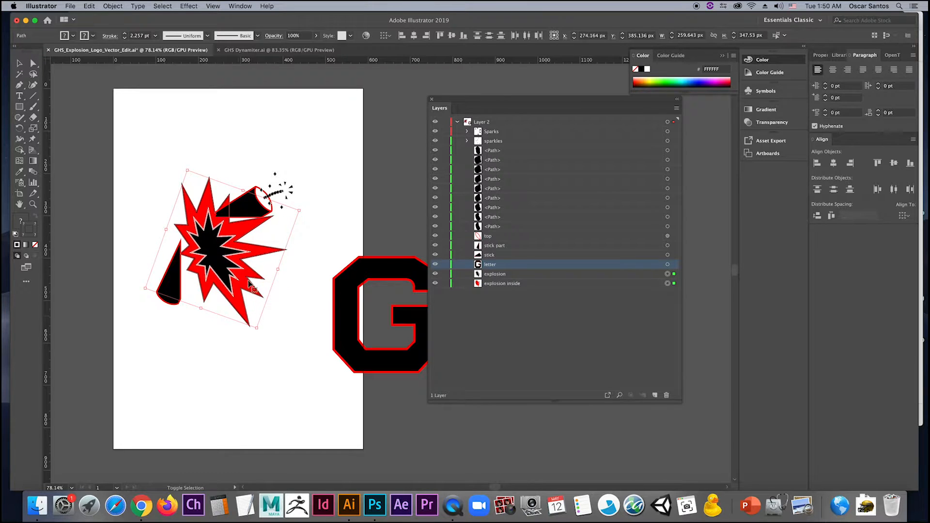
pyautogui.moveTo(239, 270); pyautogui.dragTo(224, 274)
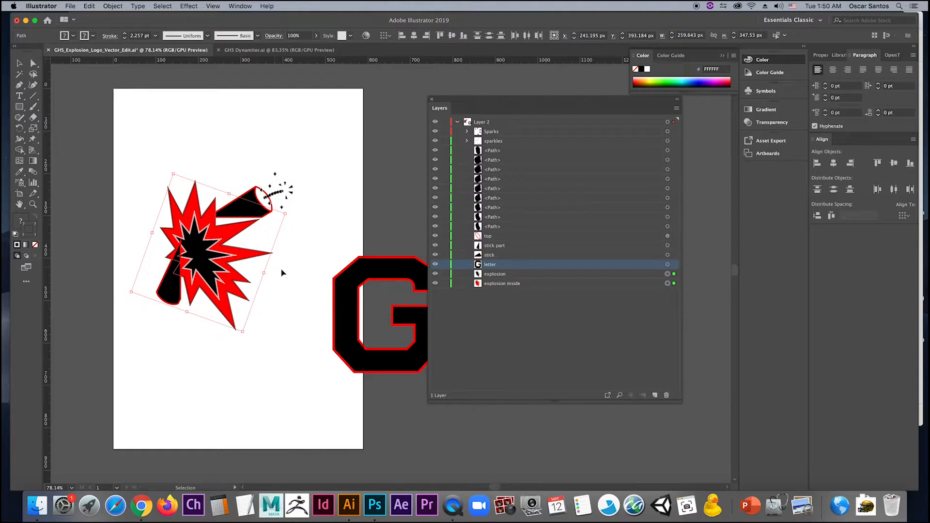
pyautogui.moveTo(247, 322); pyautogui.dragTo(285, 324)
# - Undo the explosion's rotations, shift and enlargement as well as the letter G's move
pyautogui.press('super+shift+a')
pyautogui.press('super+z')
pyautogui.press('super+z')
pyautogui.press('super+z')
pyautogui.press('super+z')
pyautogui.press('super+z')
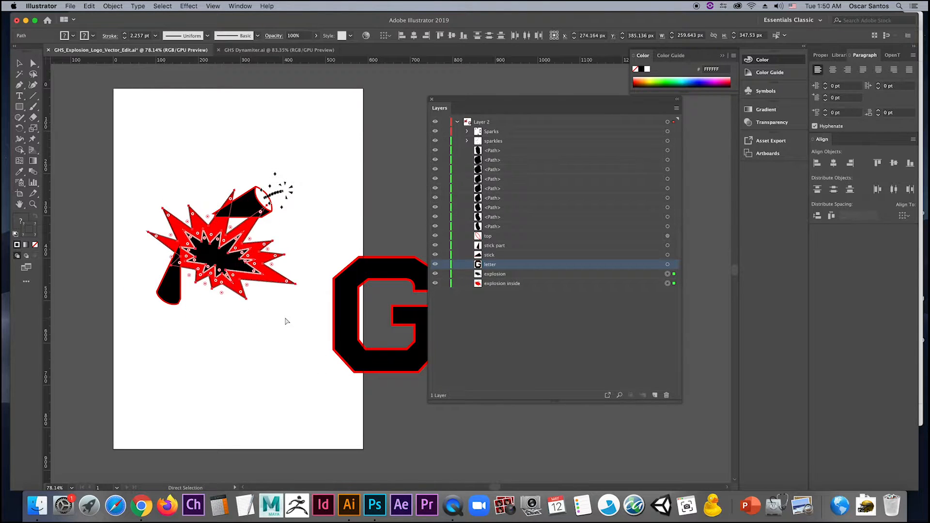
pyautogui.press('super+z')
pyautogui.press('v')
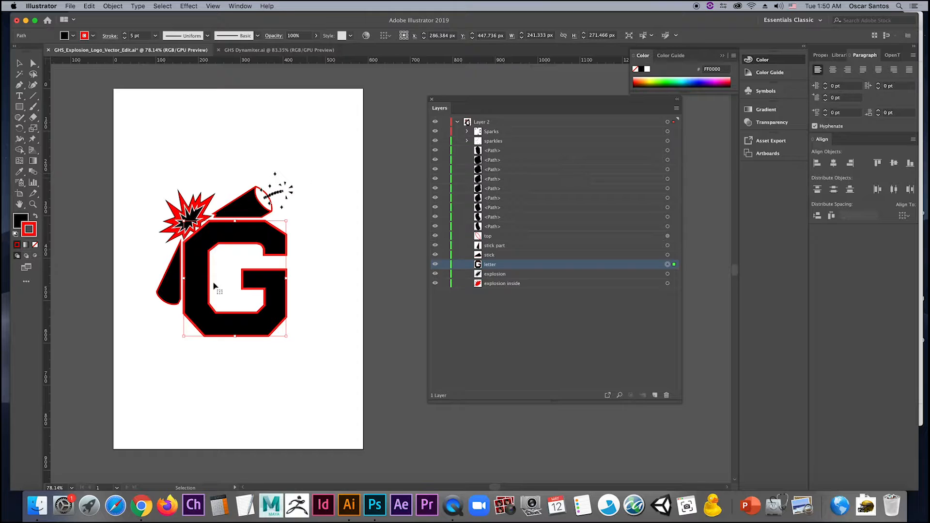
# - In GHS Dynamiter.ai, try deleting the black eyebrow path from the dynamite character's face and undo the deletion
pyautogui.click(291, 52)
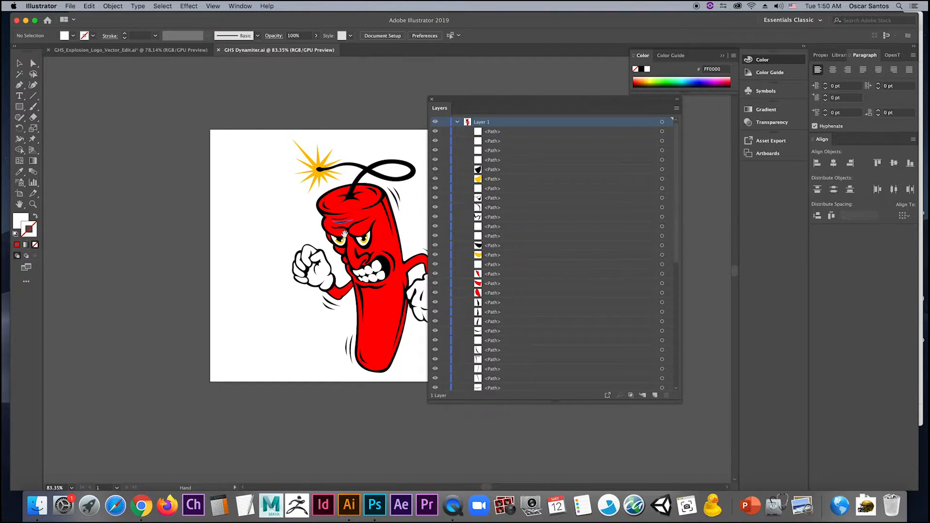
pyautogui.moveTo(345, 239); pyautogui.dragTo(239, 233)
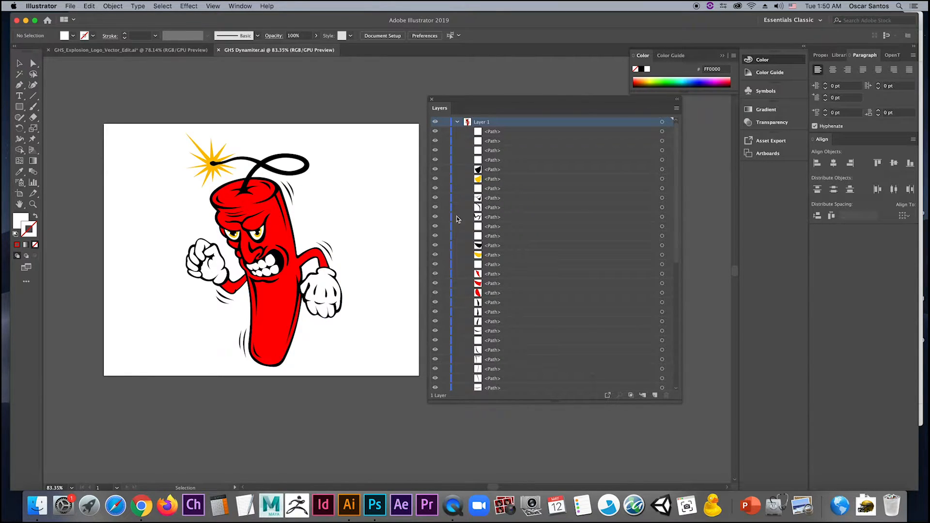
pyautogui.click(255, 222)
pyautogui.press('Delete')
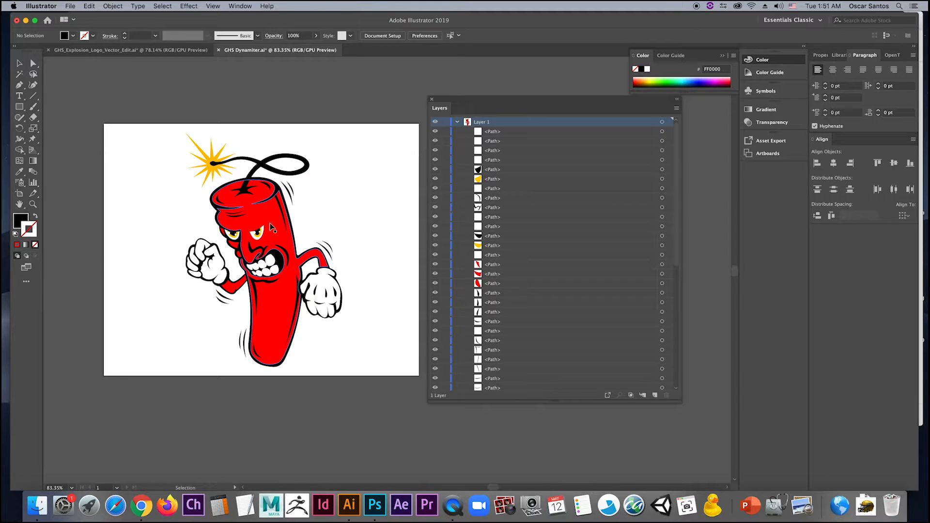
pyautogui.press('super+z')
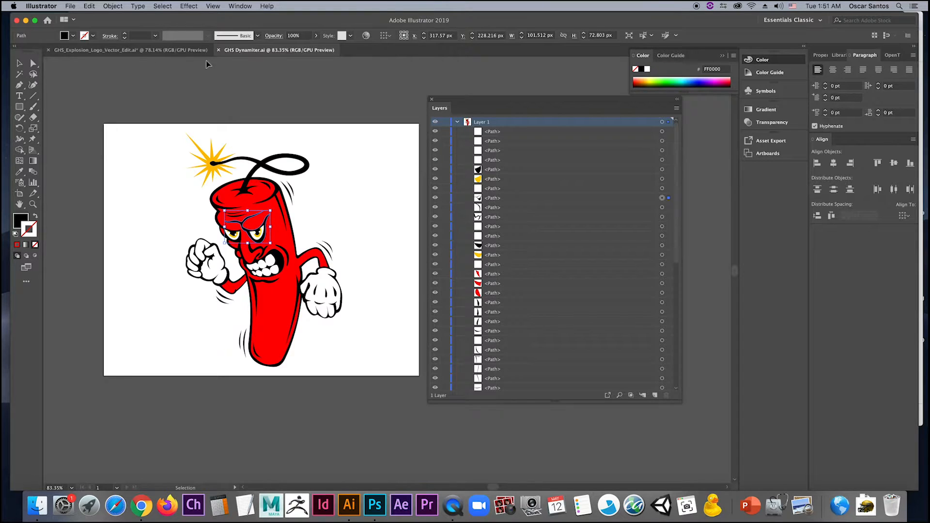
# - In GHS_Explosion_Logo_Vector_Edit.ai, enlarge the explosion and explosion inside paths together to about 402 by 380 px and place them behind the G's upper-left corner
pyautogui.click(160, 49)
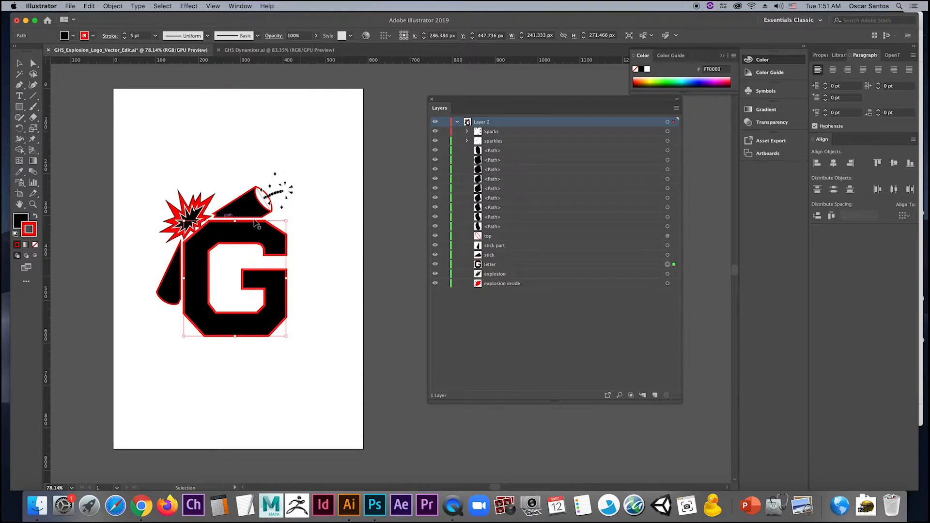
pyautogui.click(668, 284)
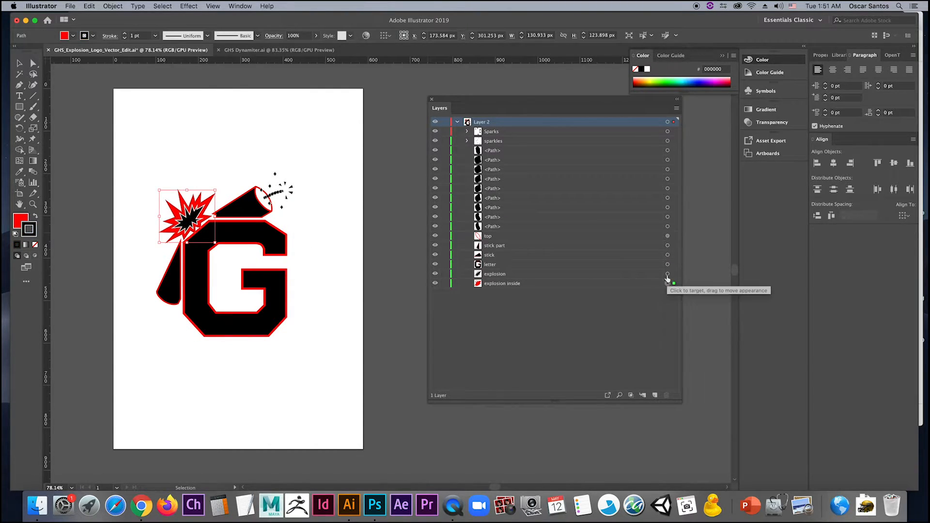
pyautogui.keyDown('shift'); pyautogui.click(667, 273); pyautogui.keyUp('shift')
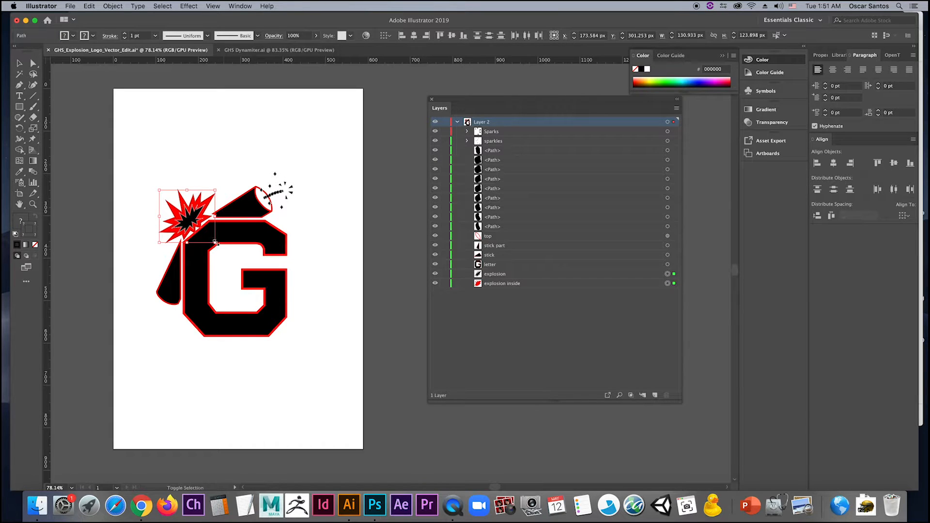
pyautogui.moveTo(216, 242); pyautogui.dragTo(330, 351)
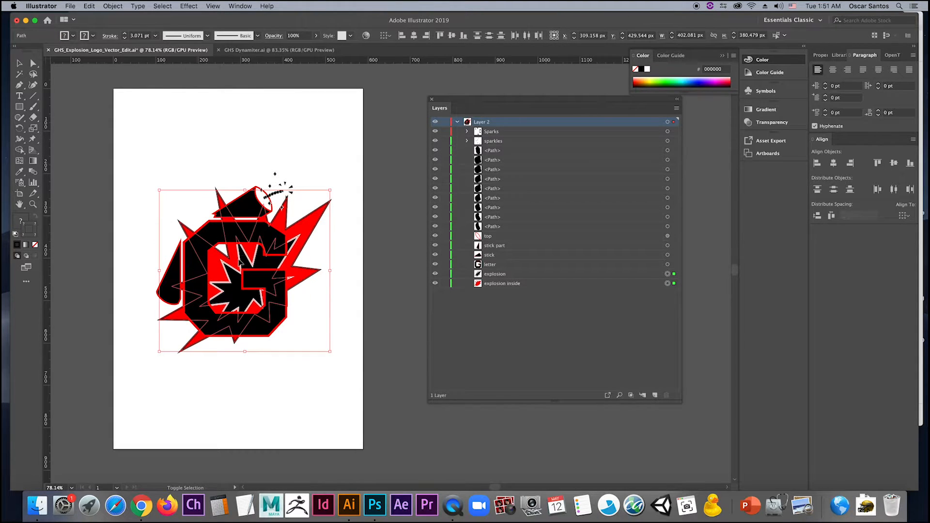
pyautogui.moveTo(287, 264); pyautogui.dragTo(209, 190)
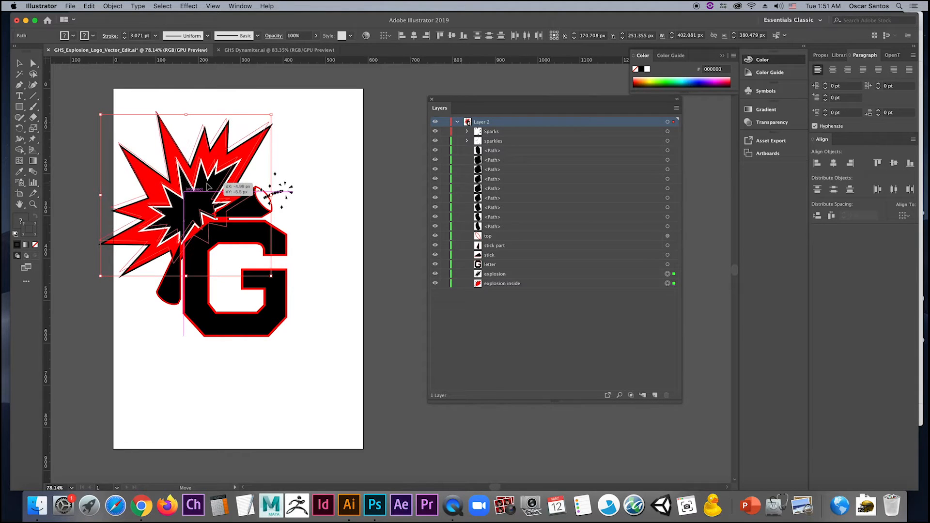
pyautogui.click(299, 159)
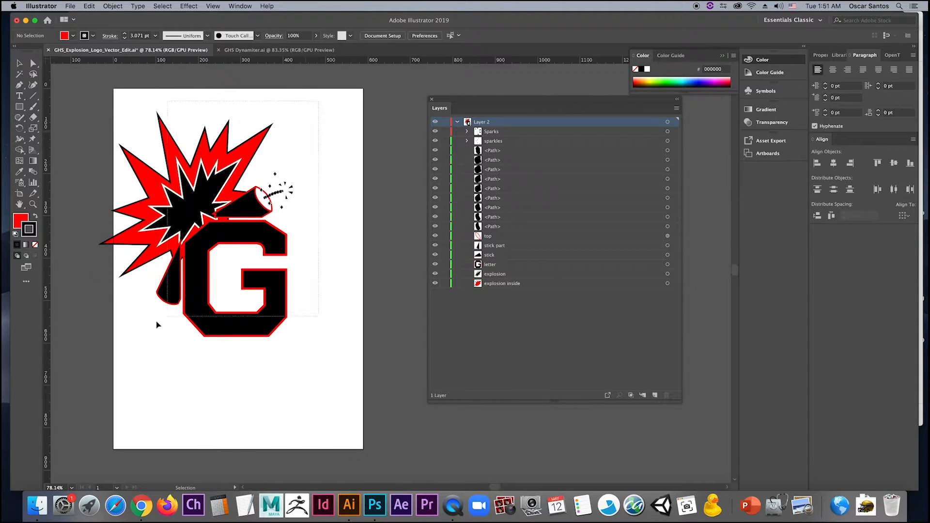
# - Move the entire logo artwork right so it sits roughly centred across the artboard's width
pyautogui.press('super+a')
pyautogui.moveTo(262, 328); pyautogui.dragTo(300, 329)
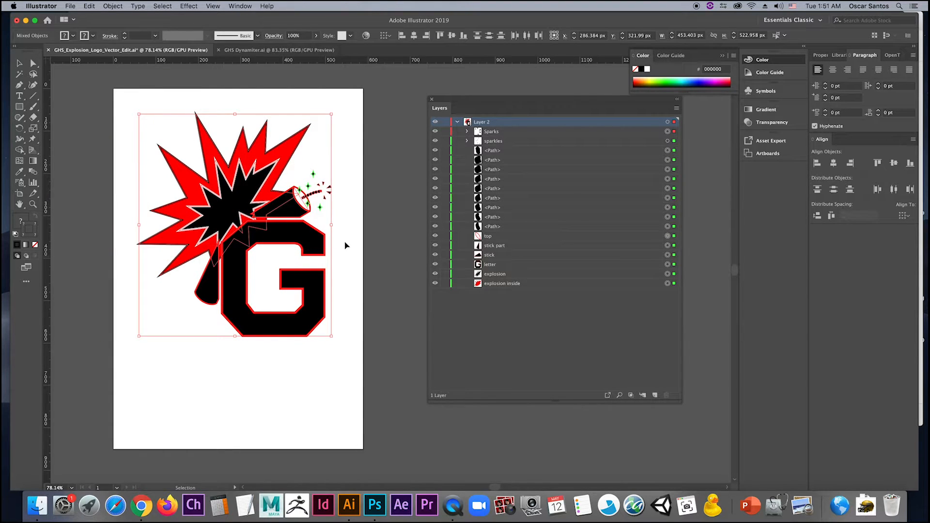
pyautogui.click(342, 195)
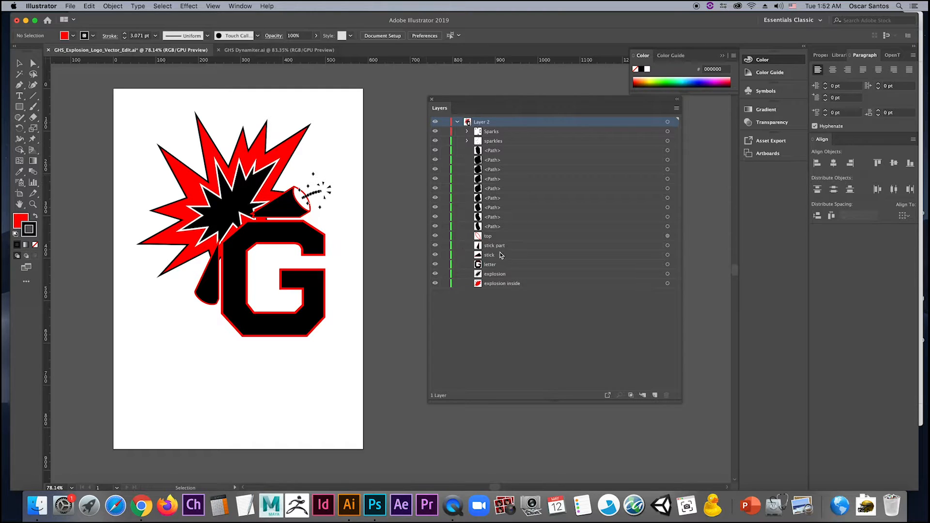
# - Select the Sparks and sparkles groups, all the unnamed fuse paths, the top and the stick together
pyautogui.click(505, 151)
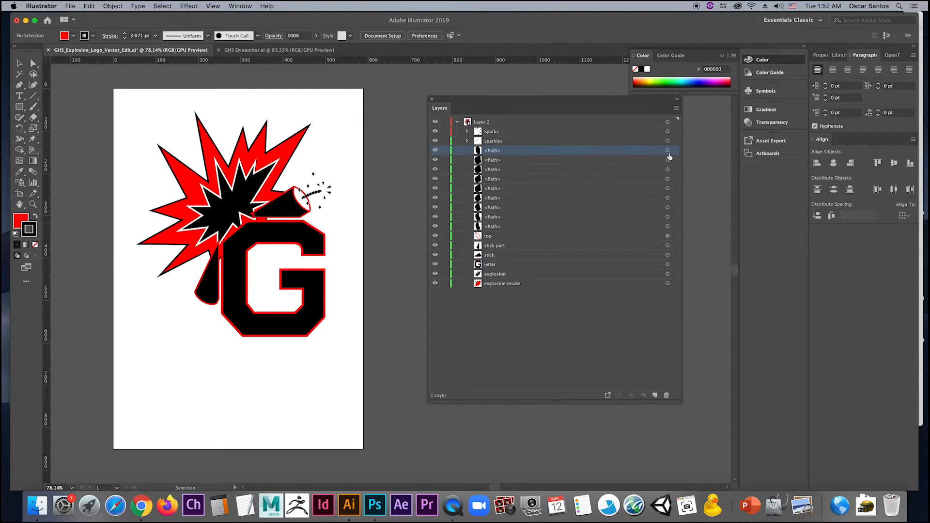
pyautogui.click(668, 132)
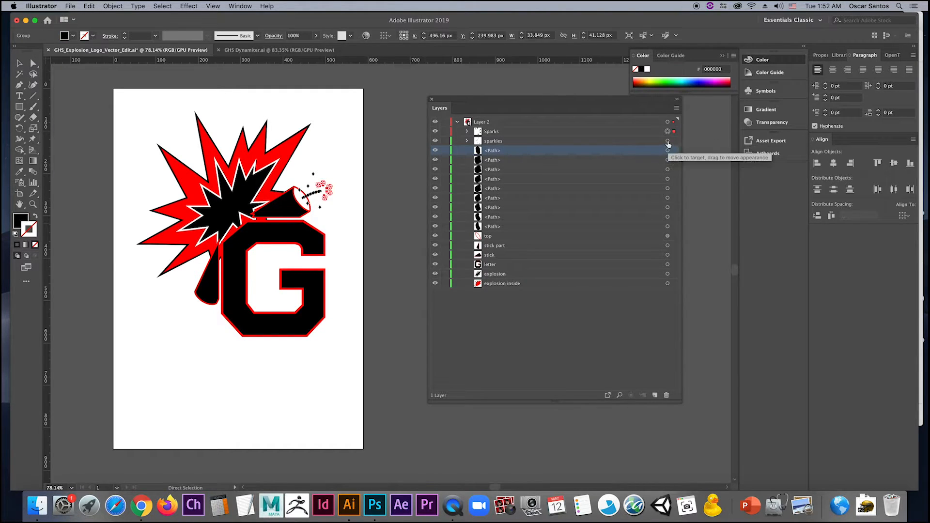
pyautogui.keyDown('shift'); pyautogui.click(667, 141); pyautogui.keyUp('shift')
pyautogui.keyDown('shift'); pyautogui.click(667, 160); pyautogui.keyUp('shift')
pyautogui.keyDown('shift'); pyautogui.click(667, 169); pyautogui.keyUp('shift')
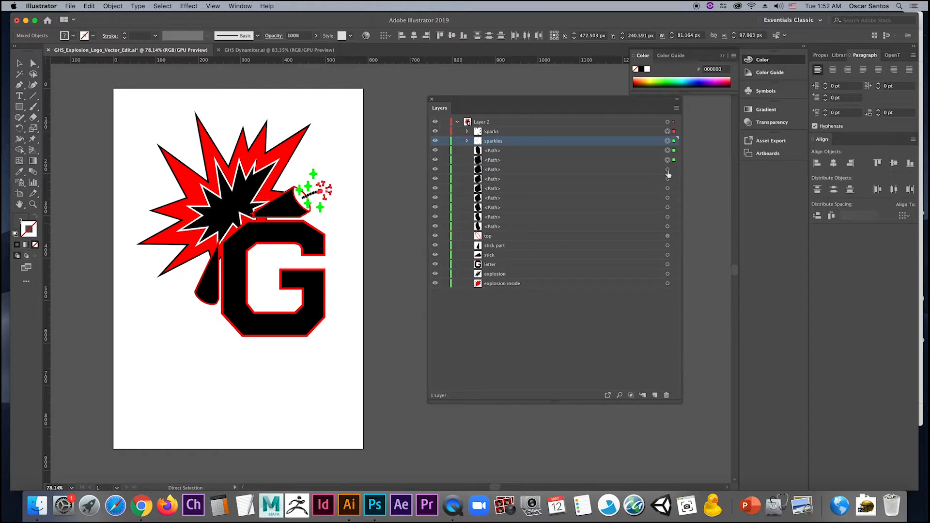
pyautogui.keyDown('shift'); pyautogui.click(667, 180); pyautogui.keyUp('shift')
pyautogui.keyDown('shift'); pyautogui.click(668, 189); pyautogui.keyUp('shift')
pyautogui.keyDown('shift'); pyautogui.click(667, 198); pyautogui.keyUp('shift')
pyautogui.keyDown('shift'); pyautogui.click(667, 207); pyautogui.keyUp('shift')
pyautogui.keyDown('shift'); pyautogui.click(667, 217); pyautogui.keyUp('shift')
pyautogui.keyDown('shift'); pyautogui.click(667, 237); pyautogui.keyUp('shift')
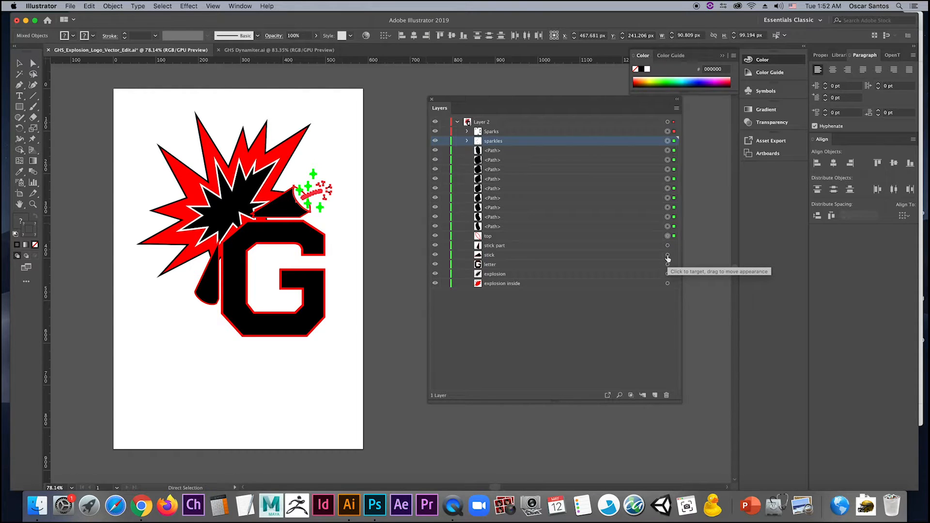
pyautogui.click(667, 255)
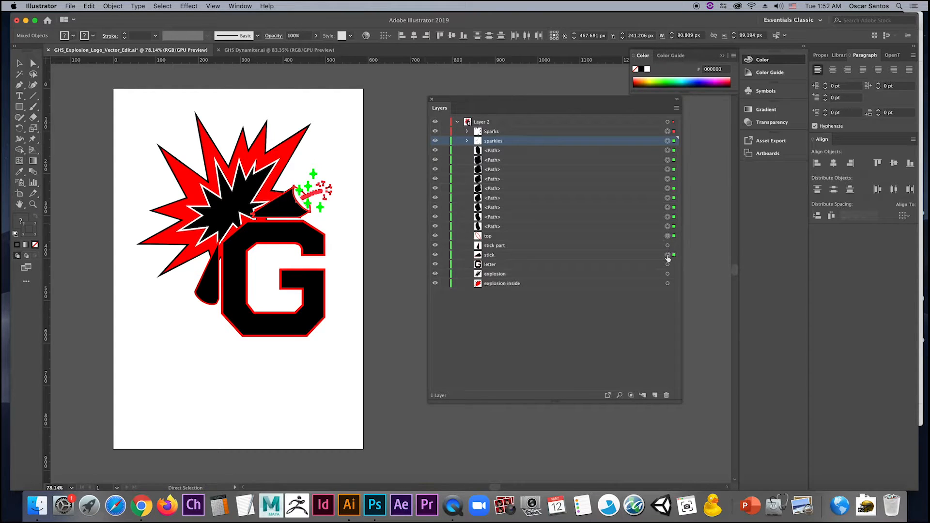
# - Try to combine the selected upper dynamite pieces into one group
pyautogui.rightClick(297, 198)
pyautogui.click(332, 252)
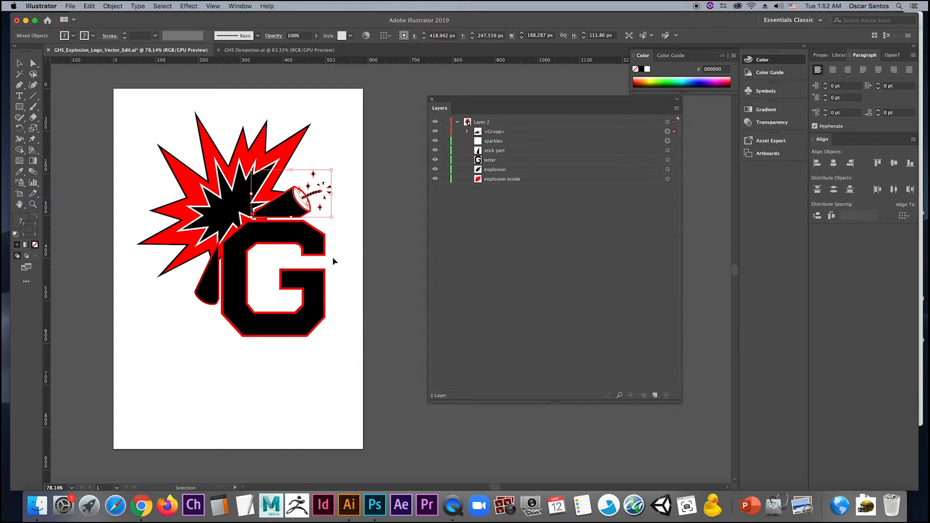
pyautogui.doubleClick(495, 132)
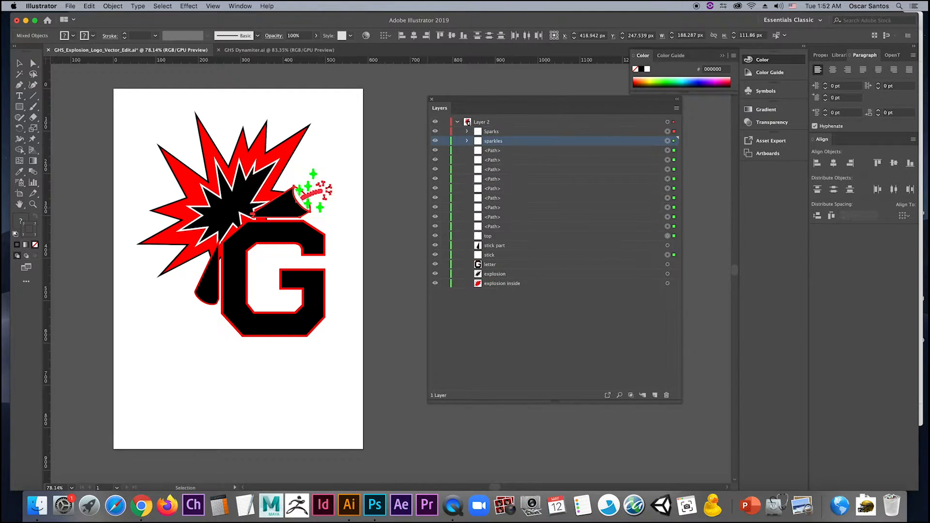
# - Reorder the stick path in the layer stack to sit directly below top and above stick part
pyautogui.click(502, 255)
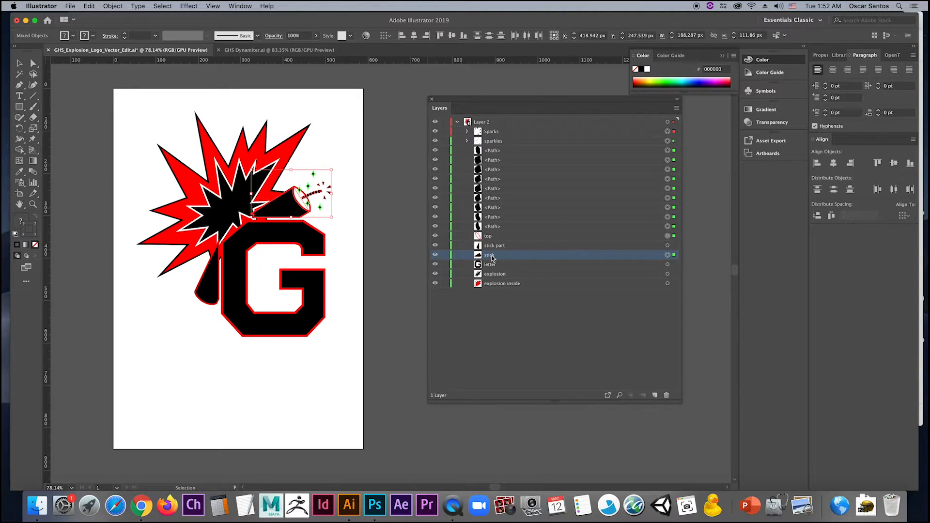
pyautogui.moveTo(491, 258); pyautogui.dragTo(491, 234)
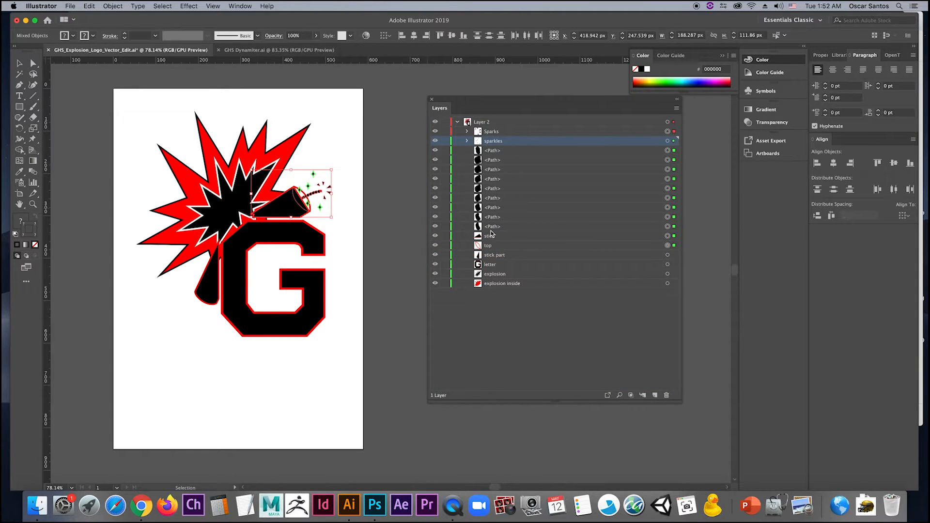
pyautogui.press('super+z')
pyautogui.moveTo(494, 257); pyautogui.dragTo(491, 241)
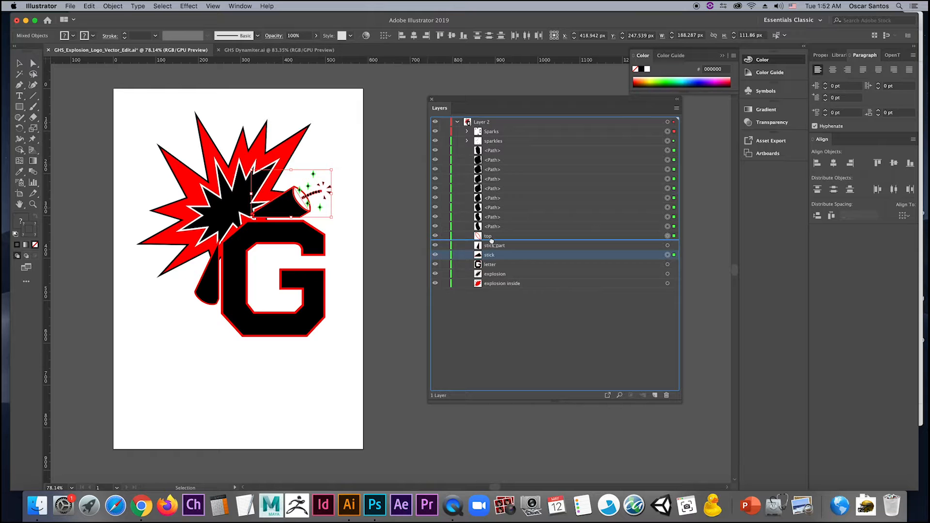
pyautogui.moveTo(491, 241); pyautogui.dragTo(492, 242)
pyautogui.click(507, 245)
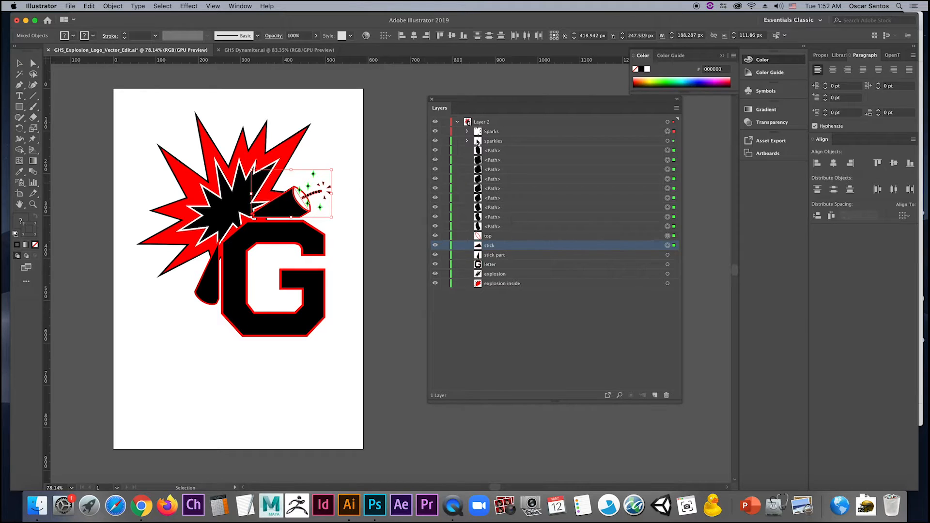
# - Check the stick part's visibility, and enlarge the selected upper dynamite pieces to about 262 by 156 px
pyautogui.click(509, 255)
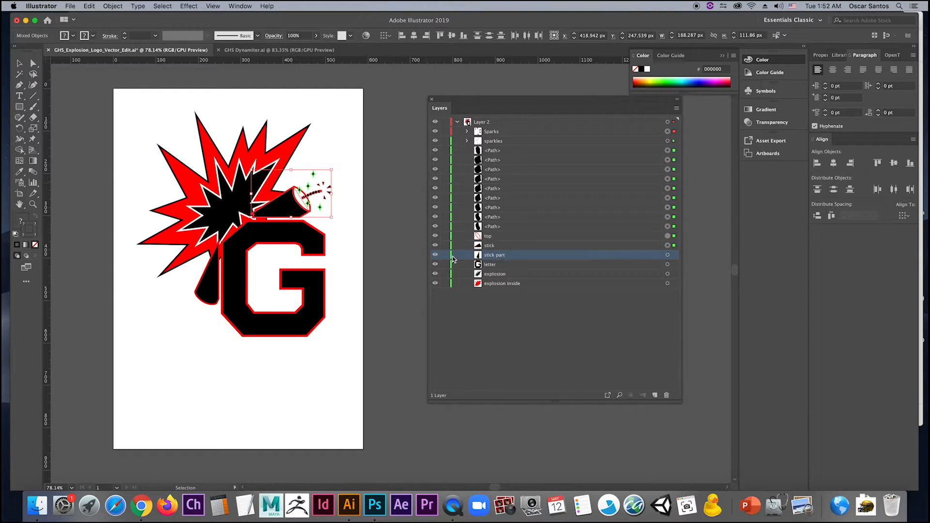
pyautogui.click(435, 256)
pyautogui.click(435, 255)
pyautogui.click(506, 245)
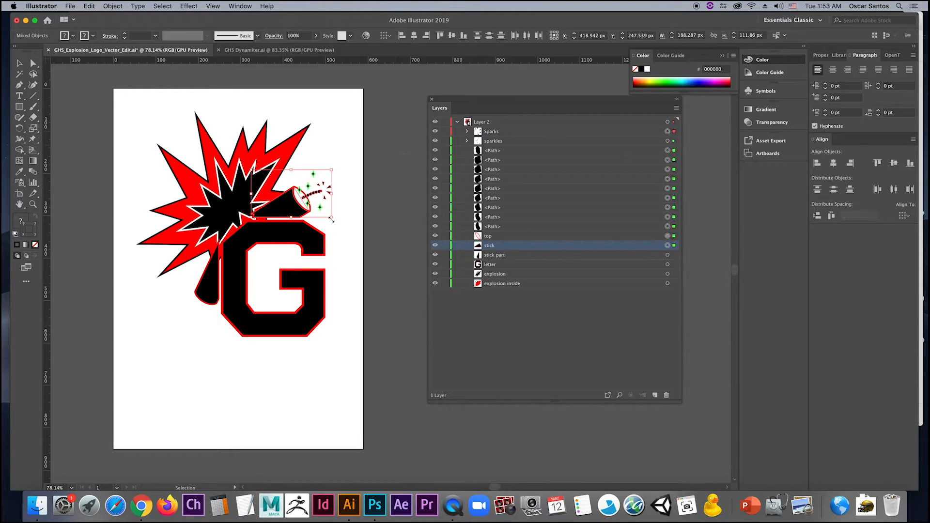
pyautogui.moveTo(331, 216); pyautogui.dragTo(363, 236)
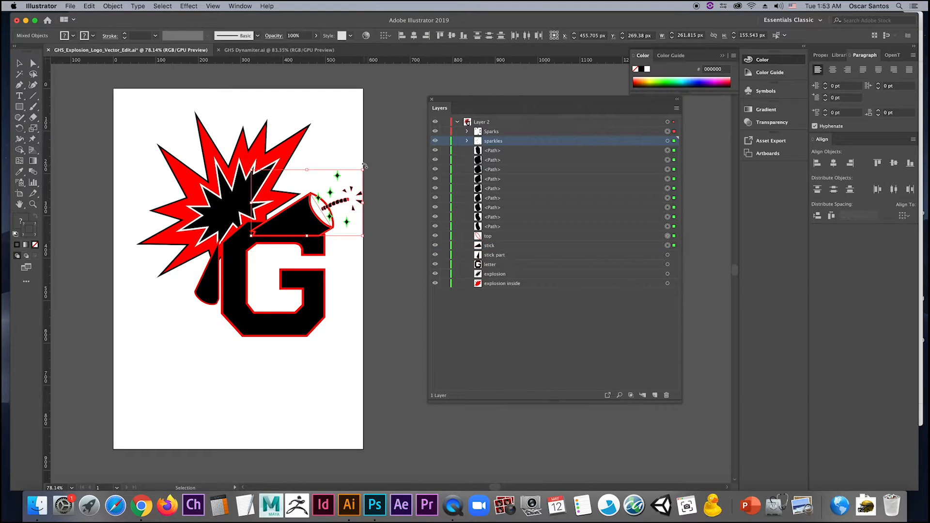
# - Rotate the upper dynamite clockwise to point nearly horizontally right, and move it beside the explosion's right edge above the G
pyautogui.moveTo(366, 167); pyautogui.dragTo(376, 206)
pyautogui.moveTo(316, 203); pyautogui.dragTo(353, 183)
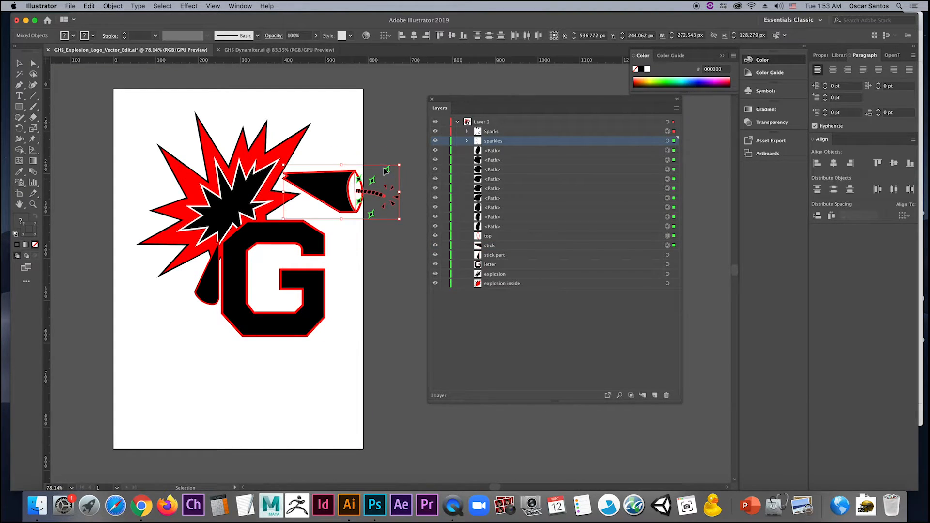
pyautogui.moveTo(403, 163); pyautogui.dragTo(400, 156)
pyautogui.moveTo(347, 188); pyautogui.dragTo(347, 183)
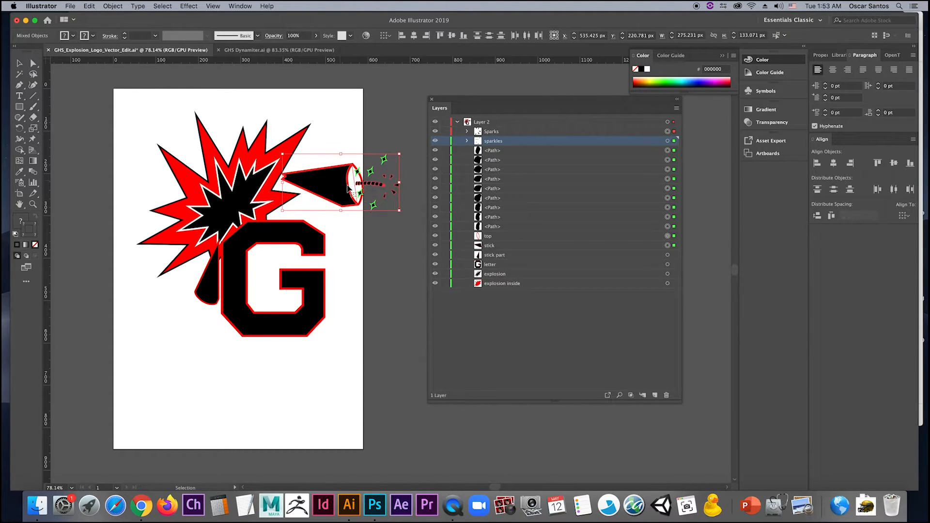
# - Enlarge the lower stick part to about 73 by 191 px, tilt it slightly, and place it left of the G
pyautogui.click(667, 256)
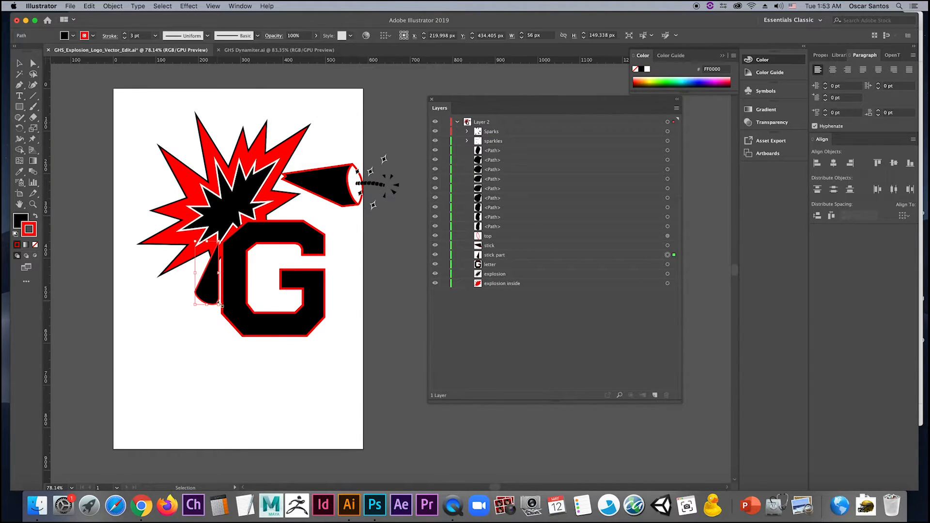
pyautogui.moveTo(219, 305); pyautogui.dragTo(204, 317)
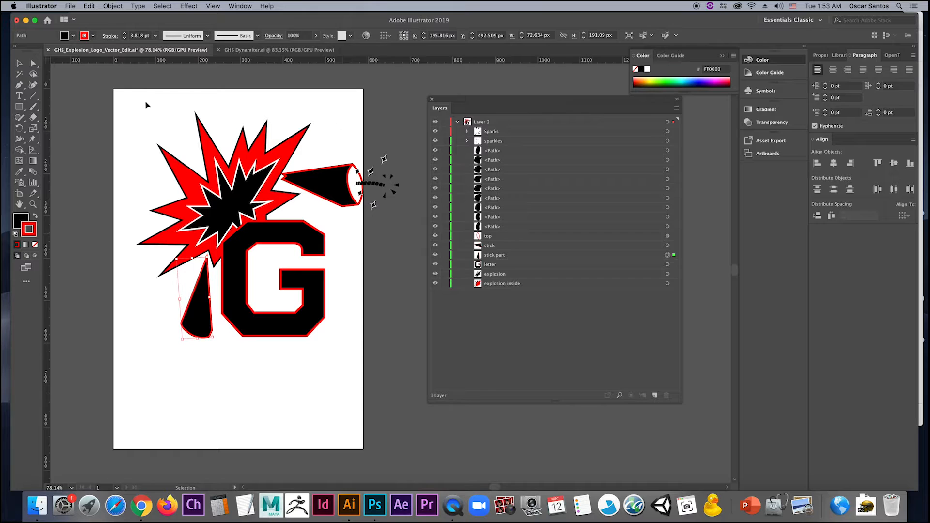
# - Scale the entire logo down to about 510 by 439 px so it fits within the artboard, and save the document
pyautogui.moveTo(174, 251); pyautogui.dragTo(410, 402)
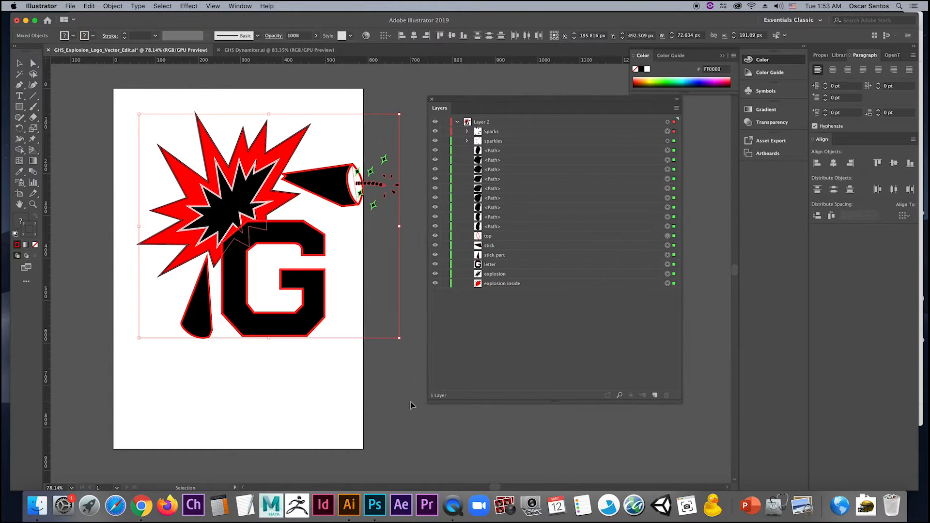
pyautogui.moveTo(402, 343); pyautogui.dragTo(354, 317)
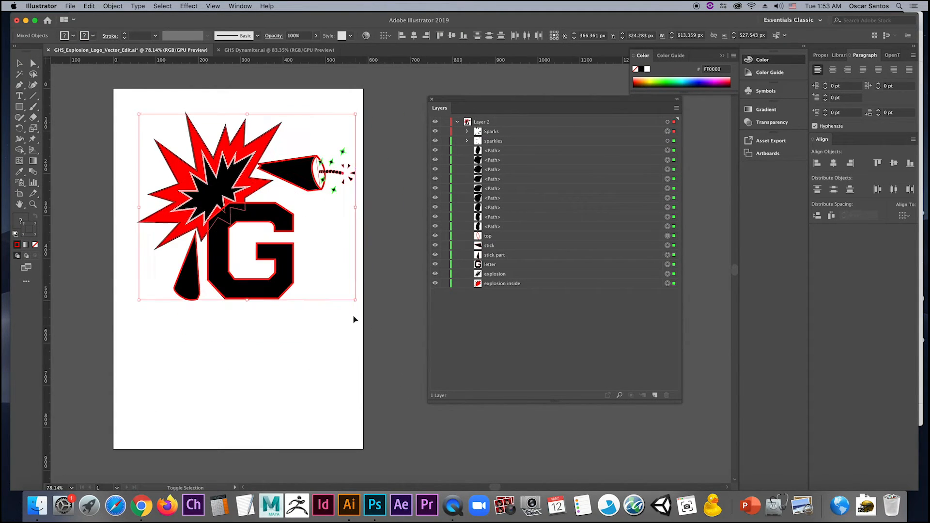
pyautogui.click(301, 322)
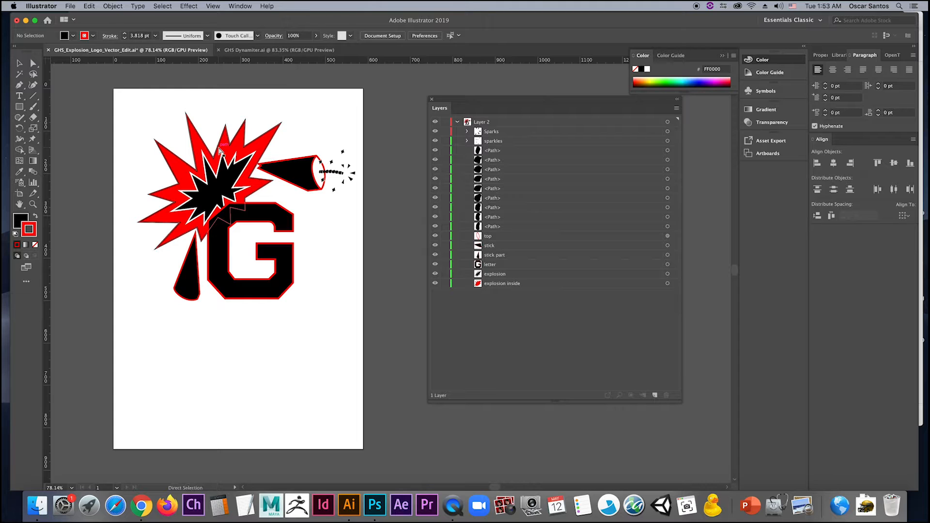
pyautogui.press('super+s')
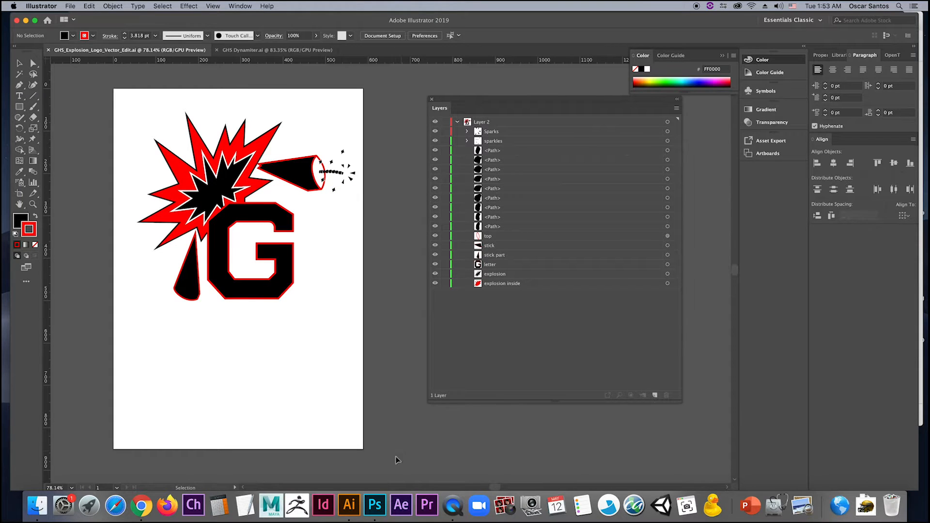
# - Switch to the helmet template in Photoshop and examine what the Helmet Background layer and Logo & Helmet Color group contain
pyautogui.click(381, 504)
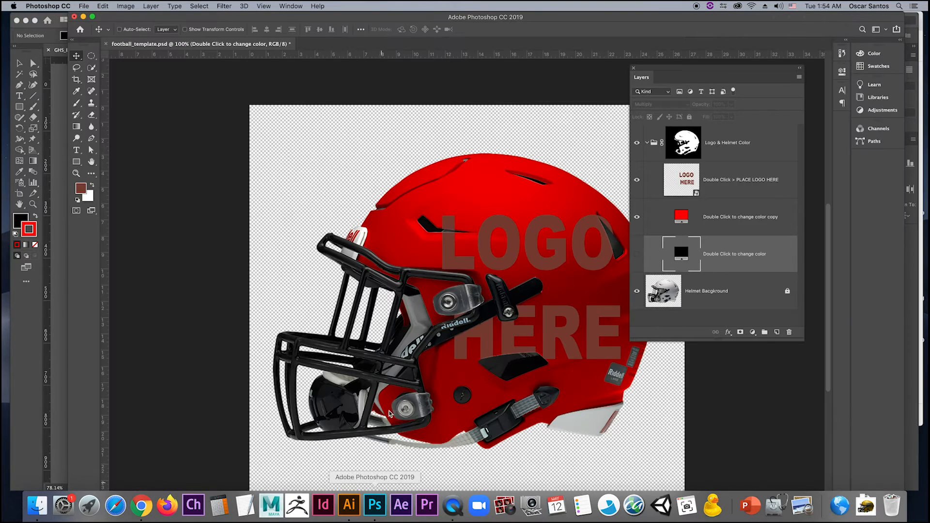
pyautogui.moveTo(548, 19); pyautogui.dragTo(494, 19)
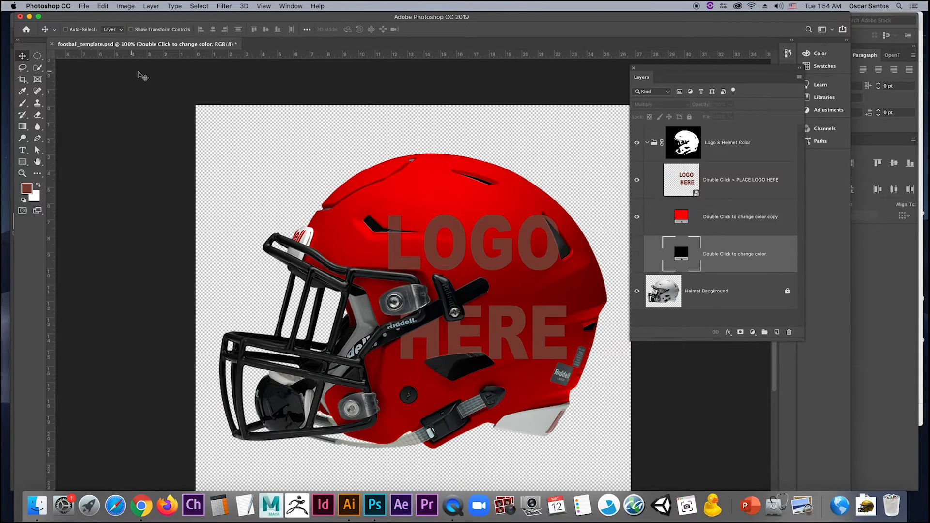
pyautogui.click(647, 143)
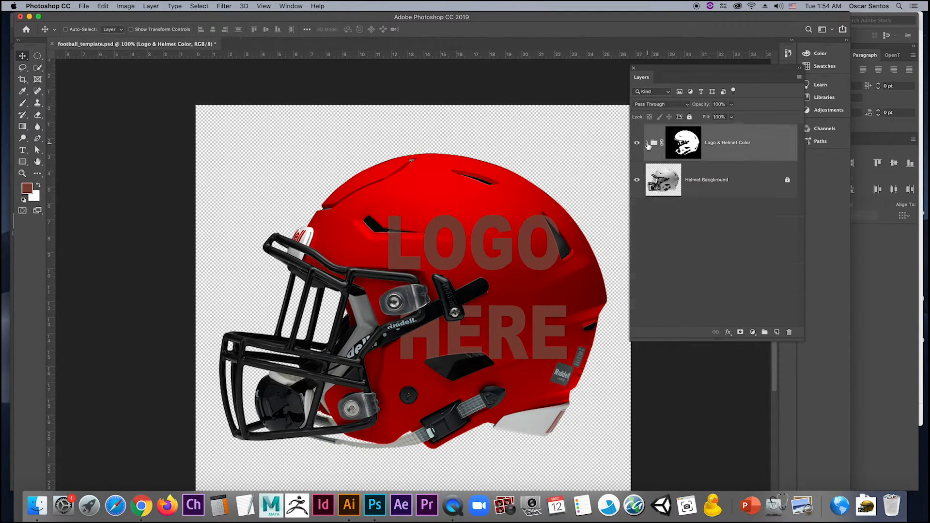
pyautogui.click(709, 183)
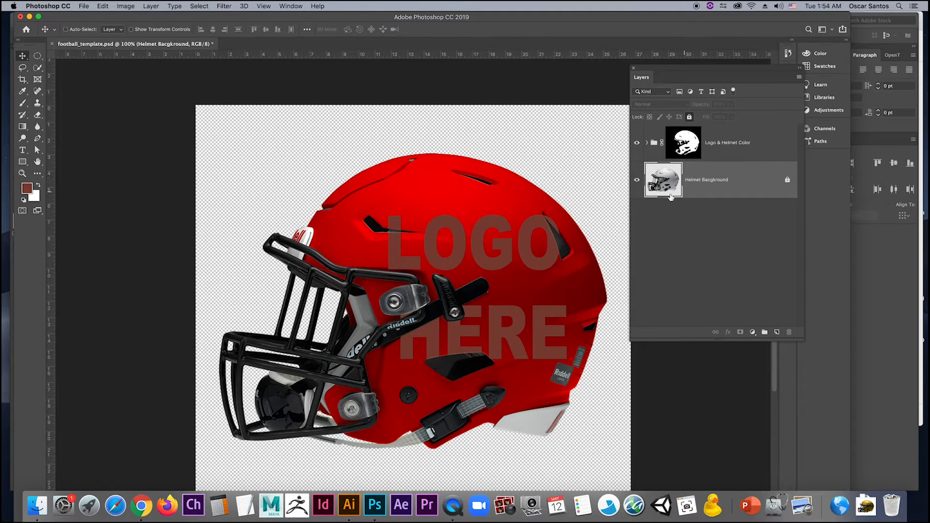
pyautogui.click(636, 180)
pyautogui.click(636, 180)
pyautogui.click(720, 144)
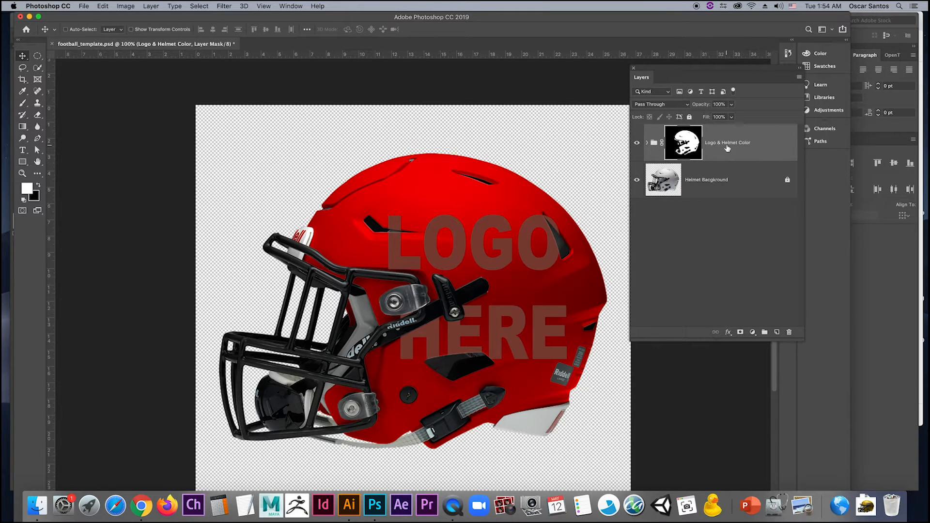
pyautogui.click(637, 144)
pyautogui.click(638, 144)
pyautogui.click(646, 143)
# - Make the helmet black by hiding the red colour fill layer and showing the black one
pyautogui.click(736, 193)
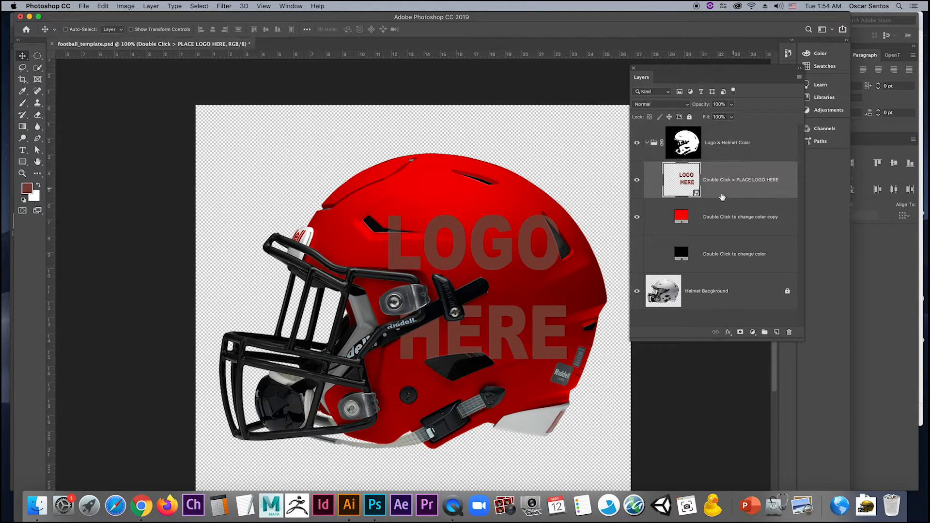
pyautogui.click(725, 217)
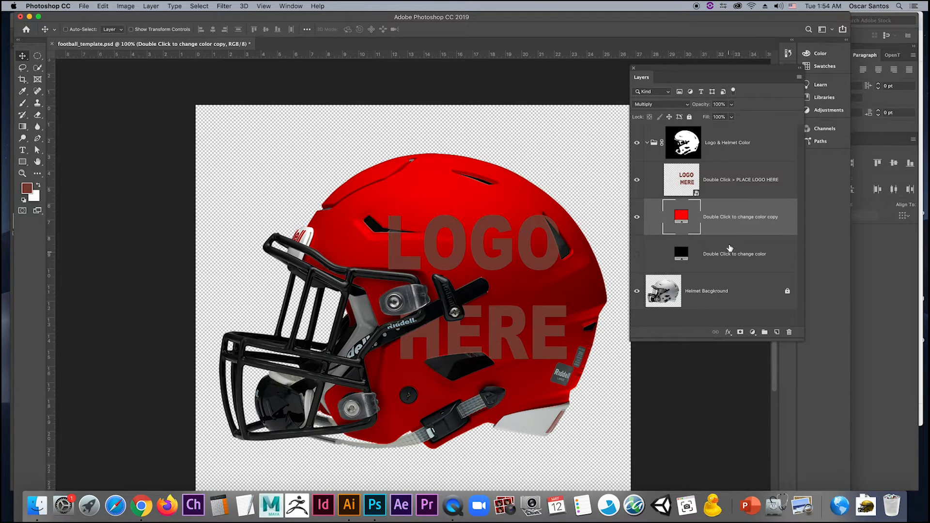
pyautogui.click(721, 185)
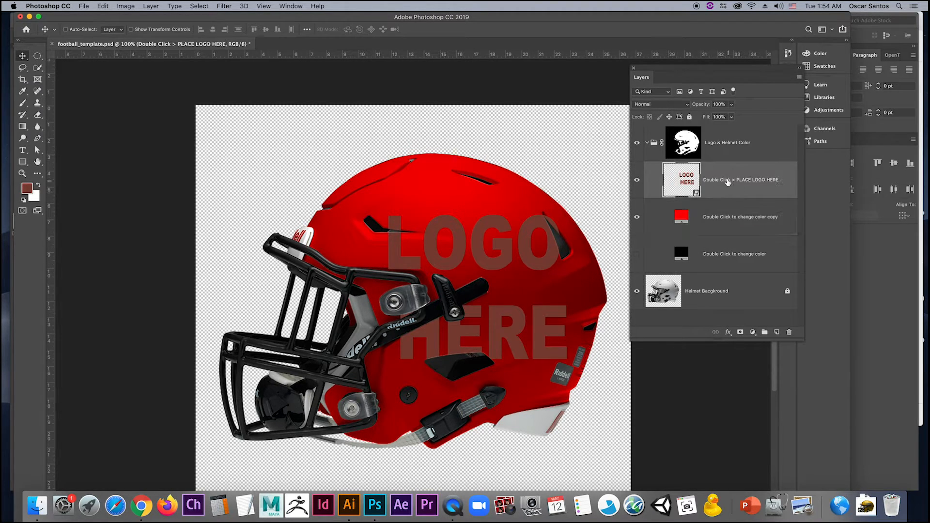
pyautogui.click(721, 223)
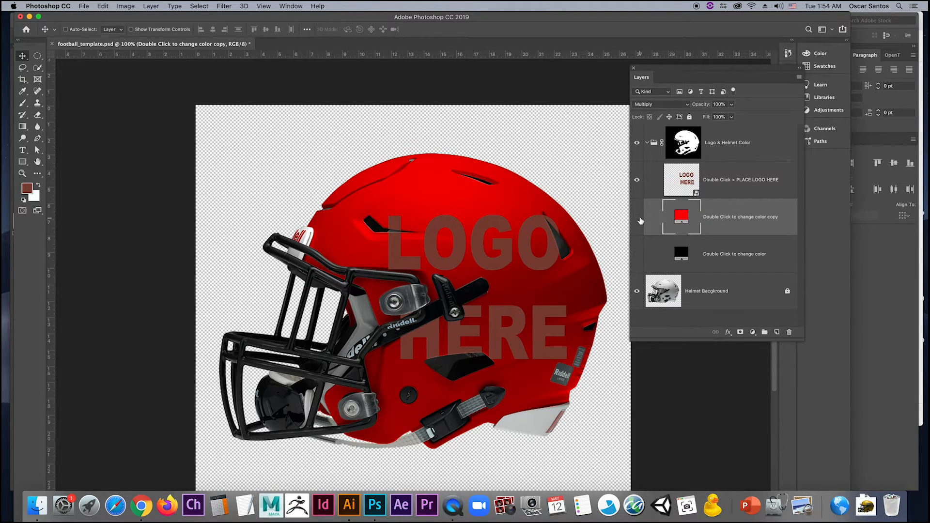
pyautogui.click(637, 217)
pyautogui.click(637, 252)
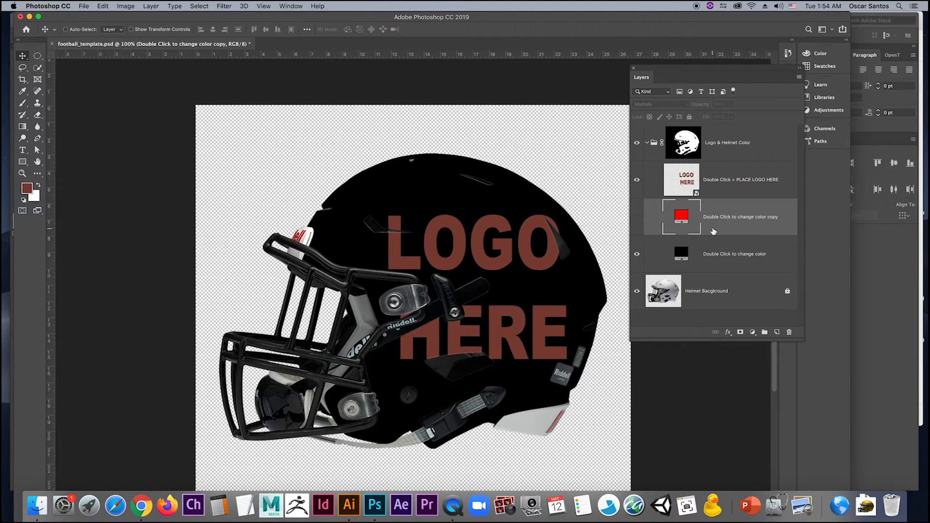
# - Open the contents of the PLACE LOGO HERE smart object for editing
pyautogui.click(711, 258)
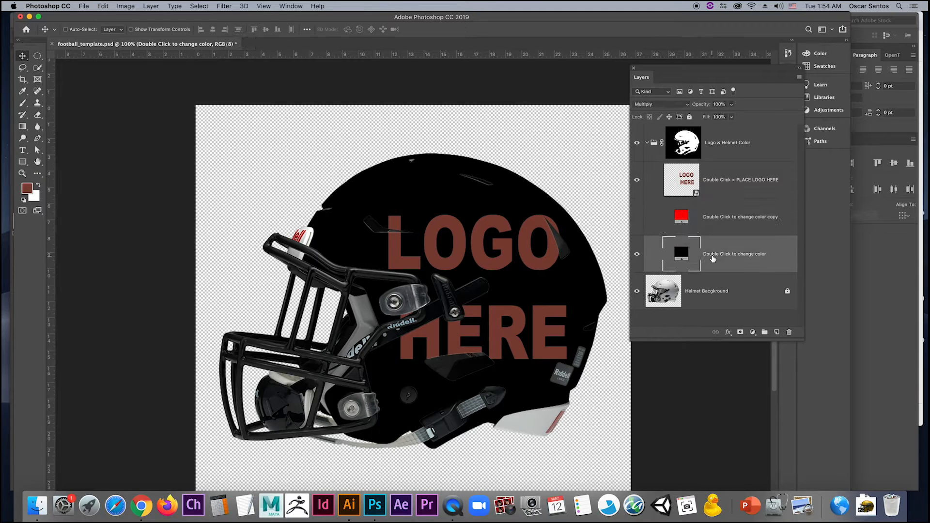
pyautogui.click(718, 224)
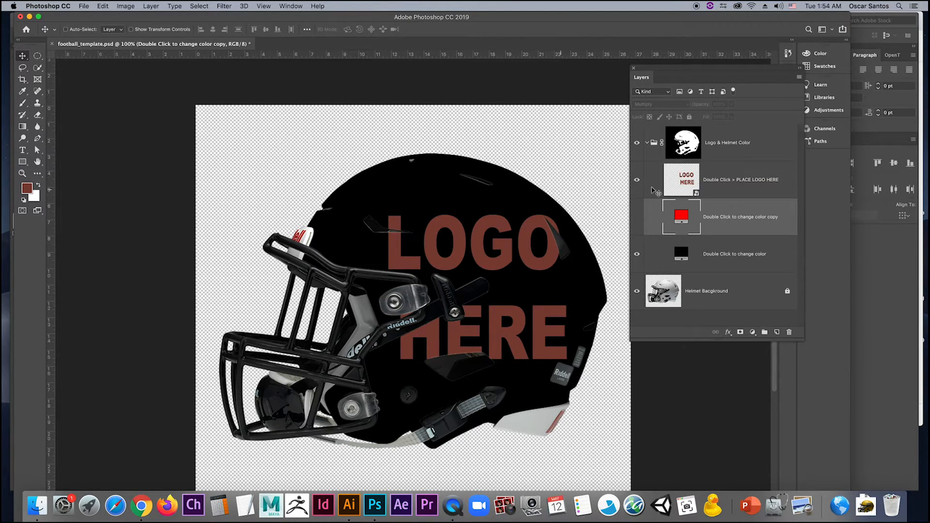
pyautogui.click(705, 184)
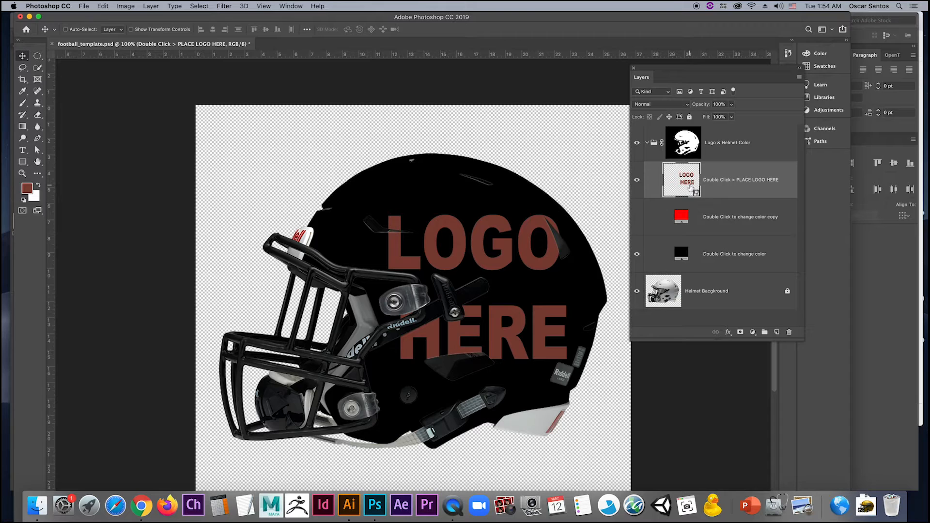
pyautogui.doubleClick(690, 187)
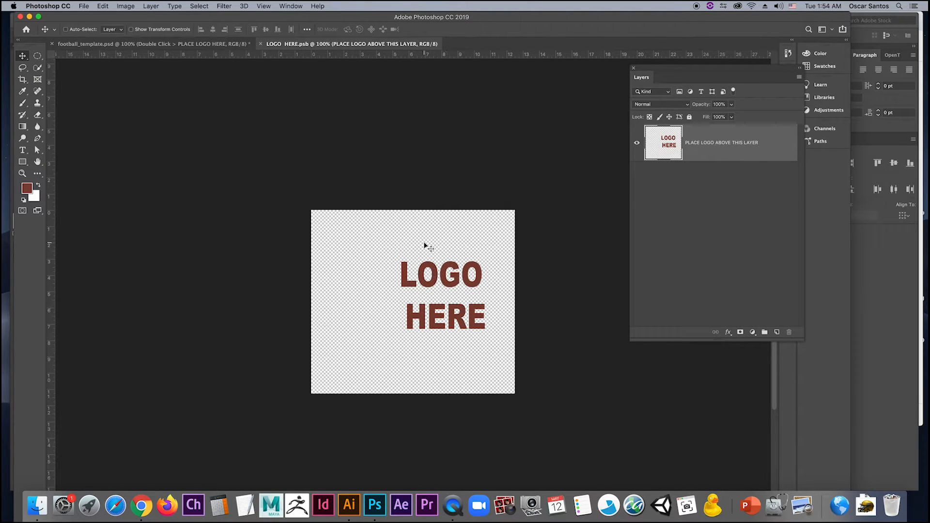
# - Switch to Illustrator and select the entire explosion logo artwork
pyautogui.click(340, 513)
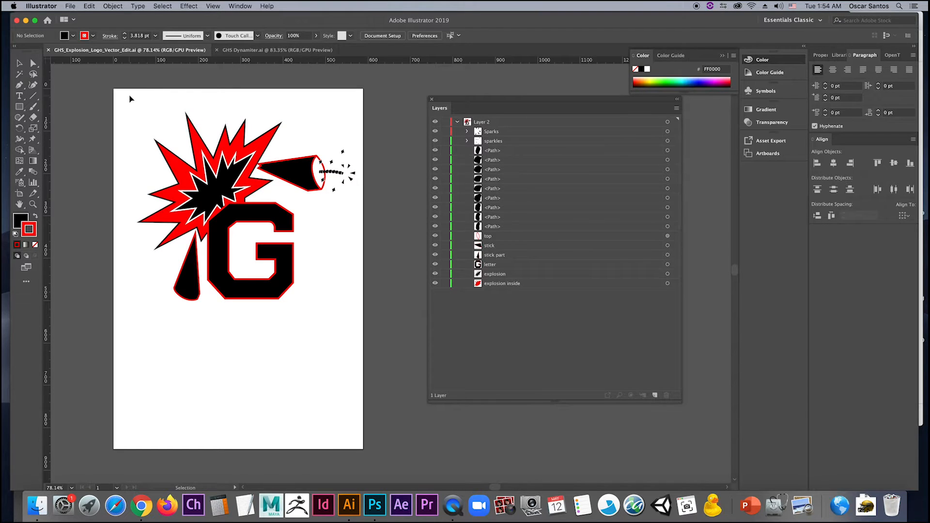
pyautogui.moveTo(129, 97); pyautogui.dragTo(367, 344)
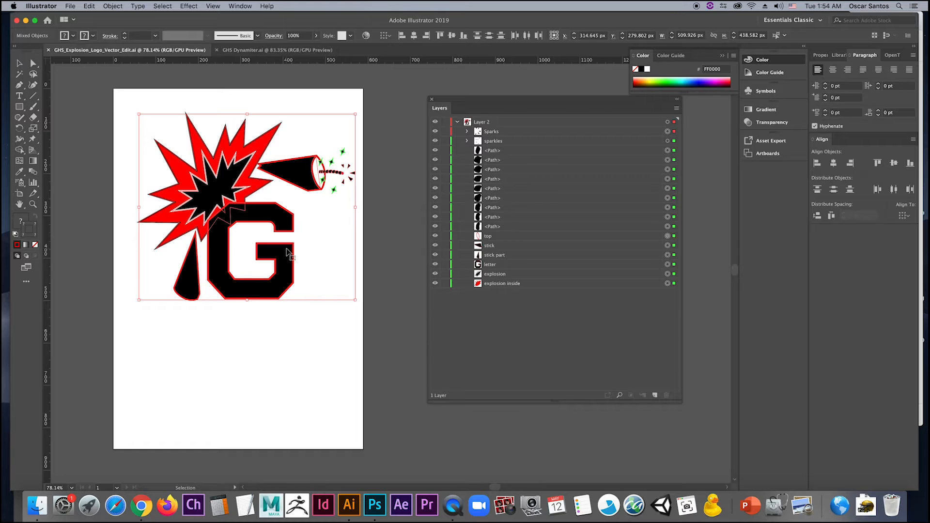
pyautogui.press('a')
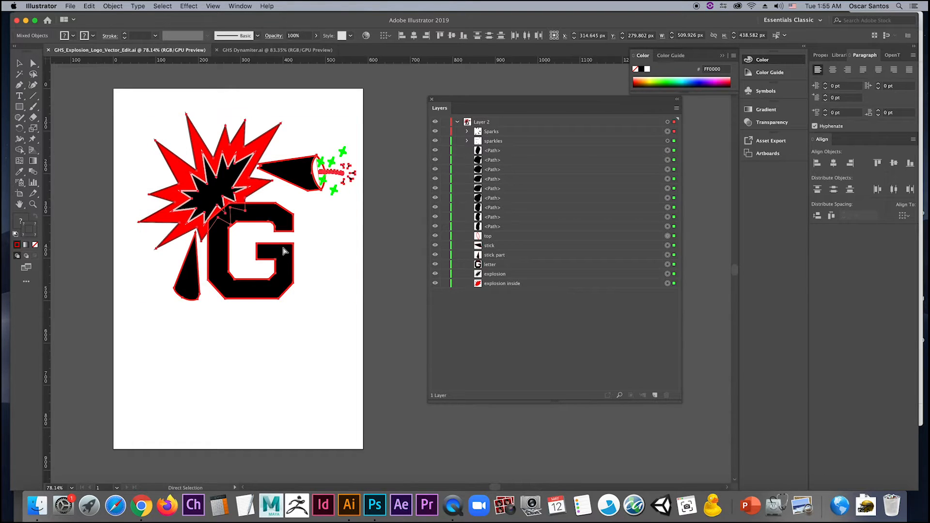
pyautogui.press('v')
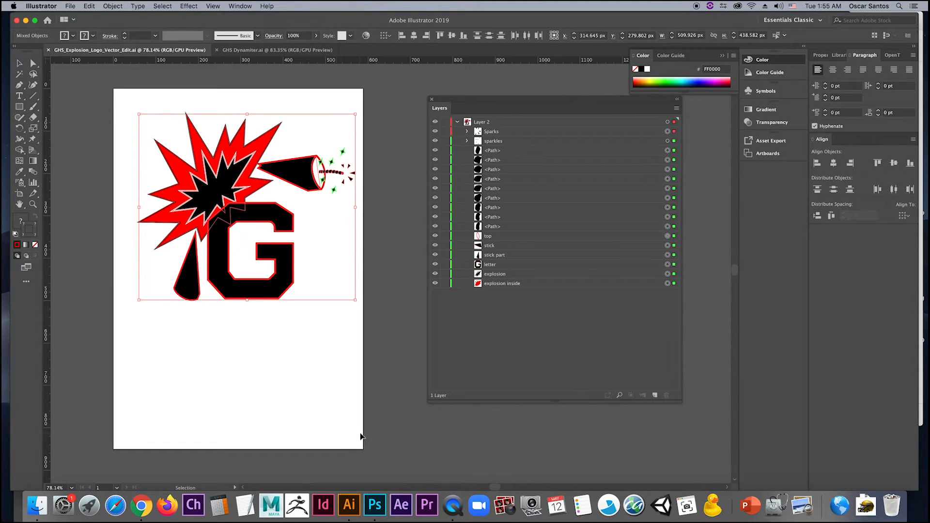
# - Return to Photoshop and add a new empty layer above the PLACE LOGO ABOVE THIS LAYER placeholder
pyautogui.click(374, 508)
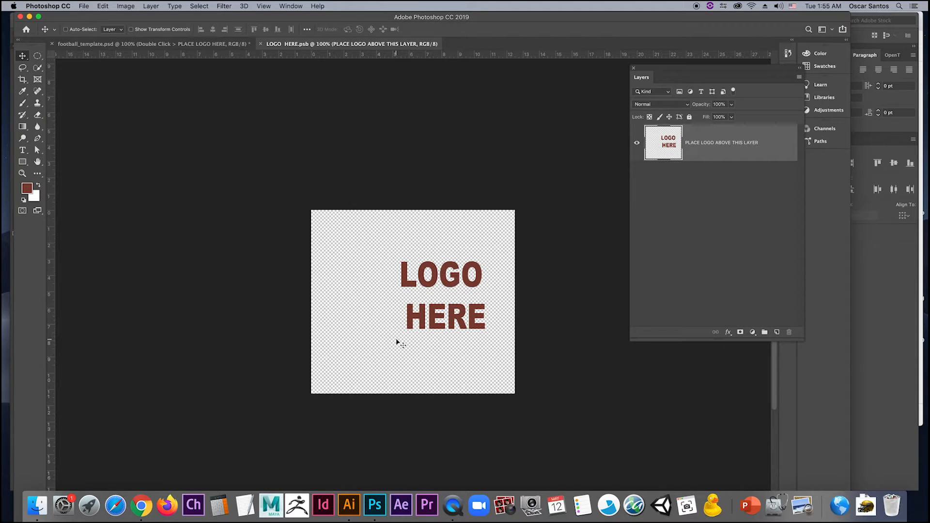
pyautogui.press('super')
pyautogui.click(107, 7)
pyautogui.click(403, 224)
pyautogui.click(777, 333)
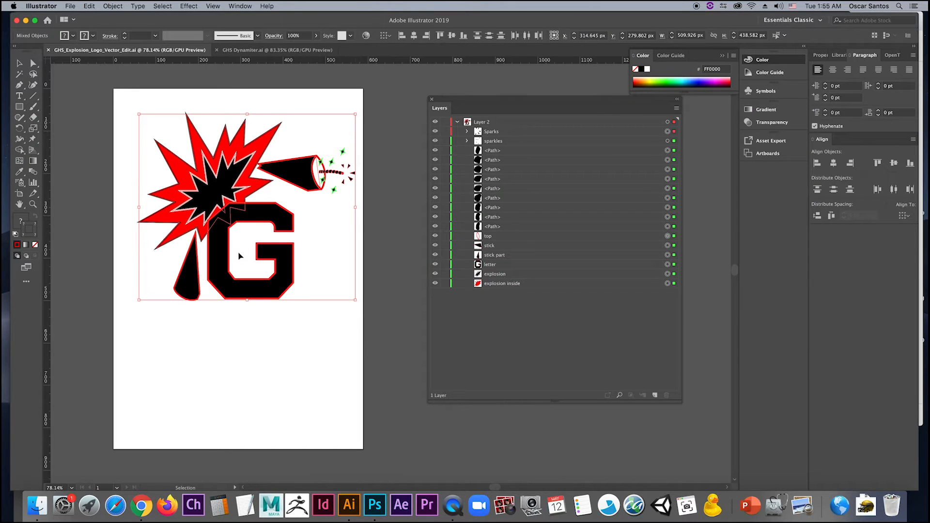
pyautogui.press('super+c')
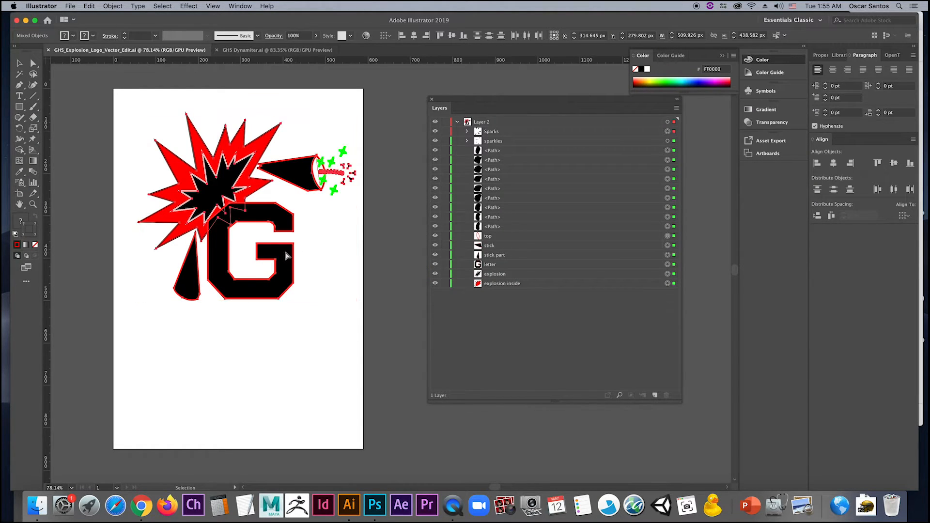
pyautogui.click(375, 505)
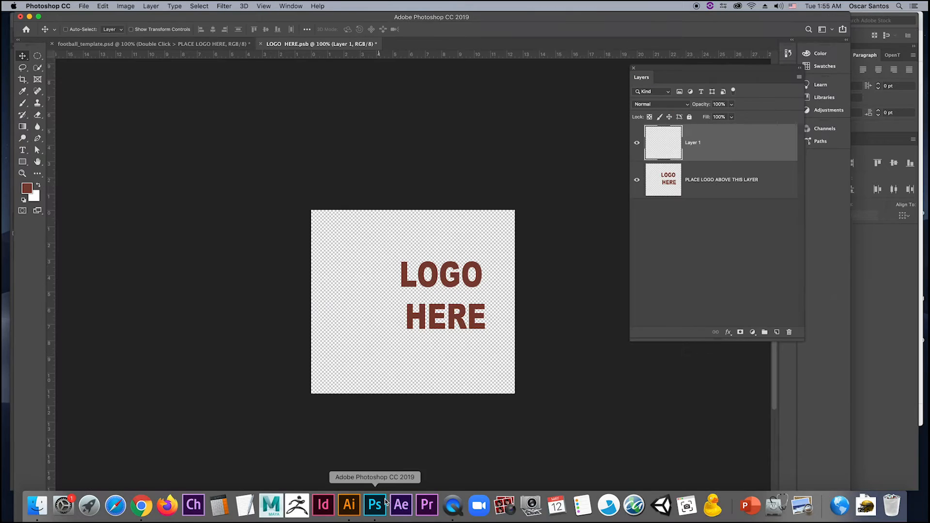
pyautogui.press('super+v')
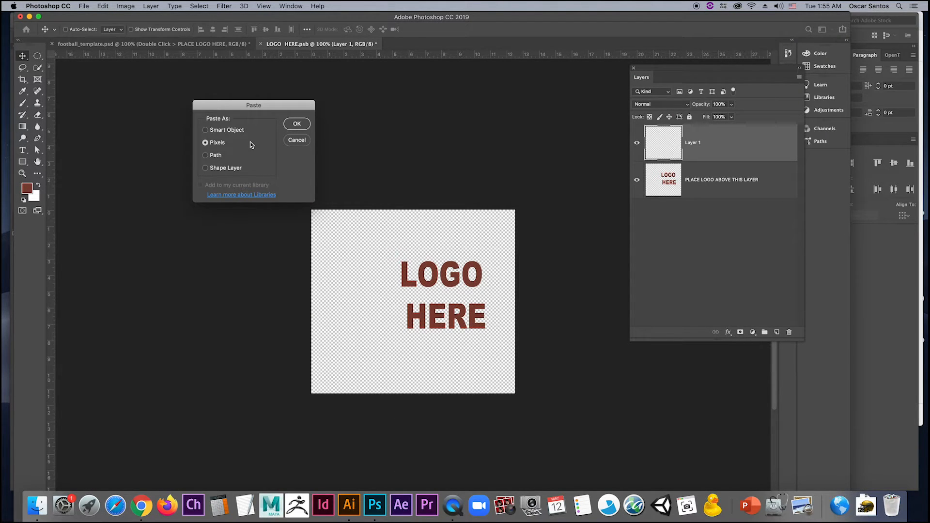
pyautogui.click(214, 131)
pyautogui.moveTo(252, 107); pyautogui.dragTo(335, 145)
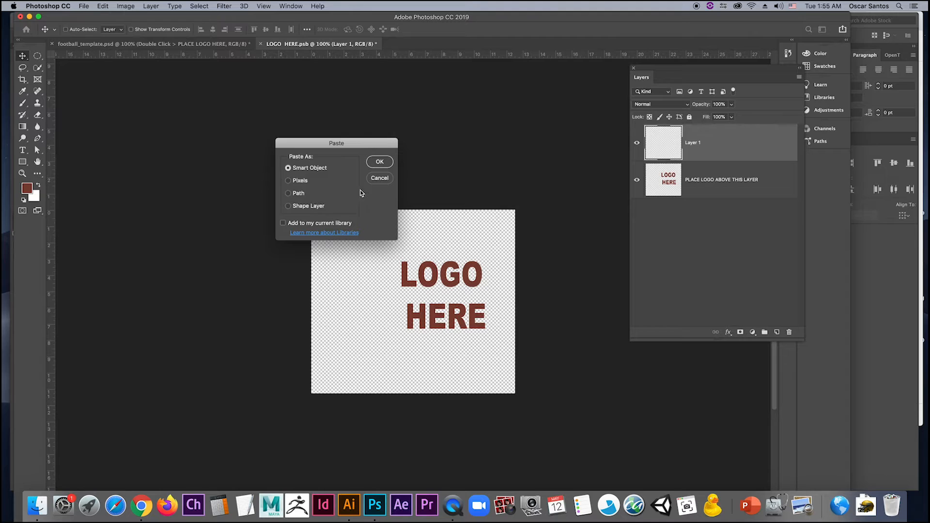
pyautogui.click(379, 163)
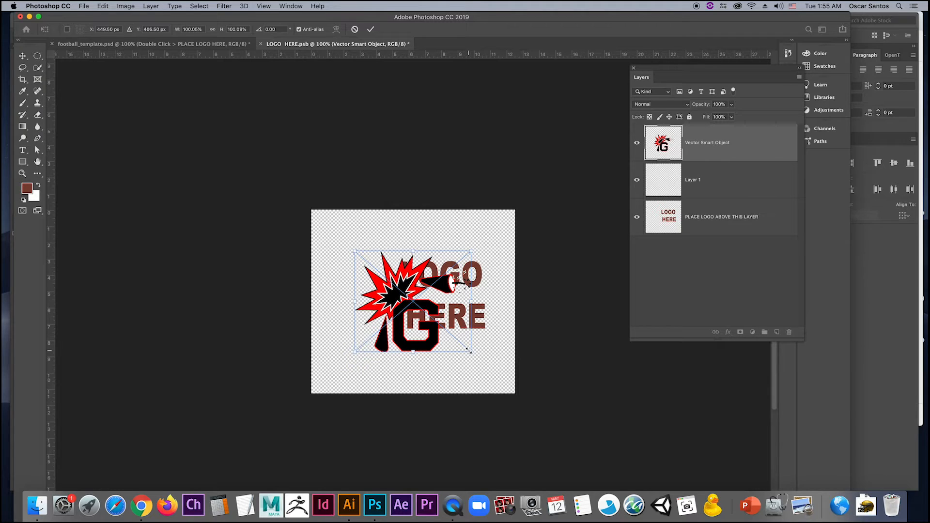
pyautogui.press('Escape')
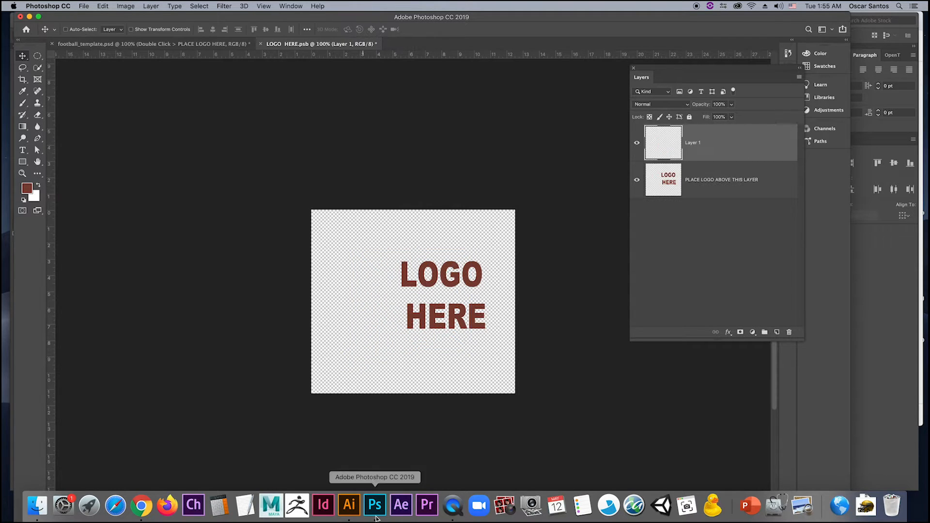
# - Select the whole explosion logo in Illustrator again and paste it into the LOGO HERE document in Photoshop as a smart object
pyautogui.click(349, 505)
pyautogui.click(345, 329)
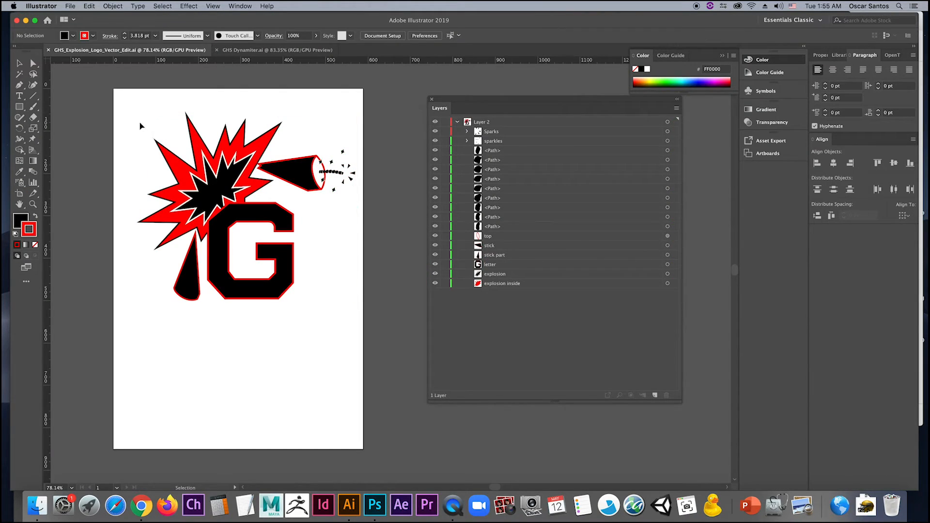
pyautogui.moveTo(130, 100); pyautogui.dragTo(386, 347)
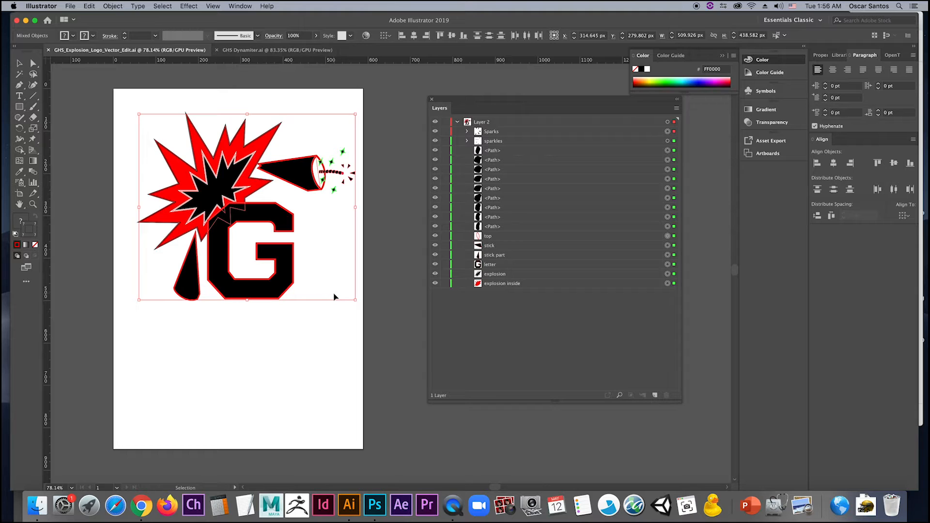
pyautogui.click(378, 510)
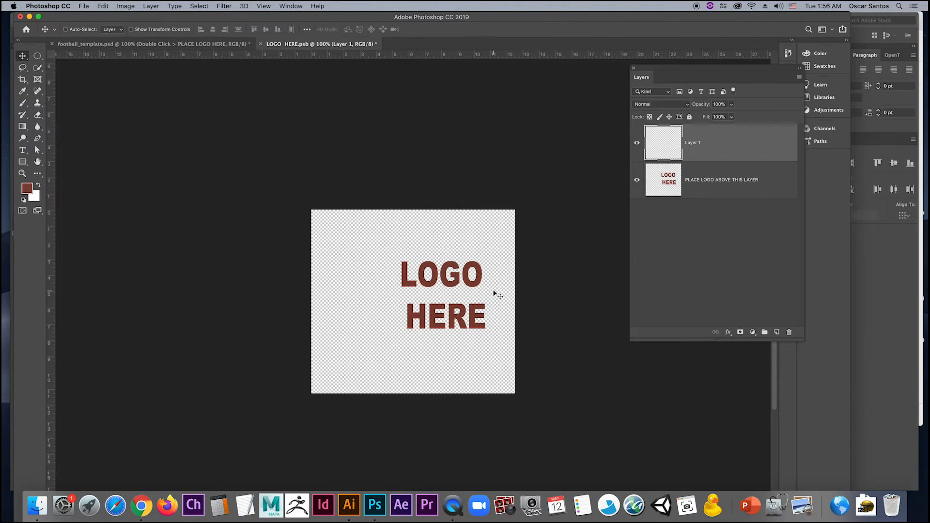
pyautogui.press('super+v')
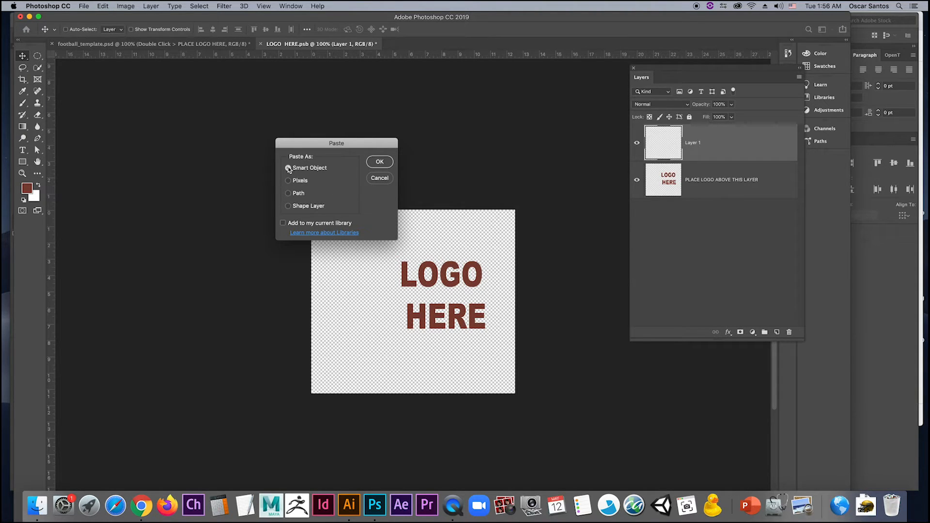
pyautogui.click(380, 162)
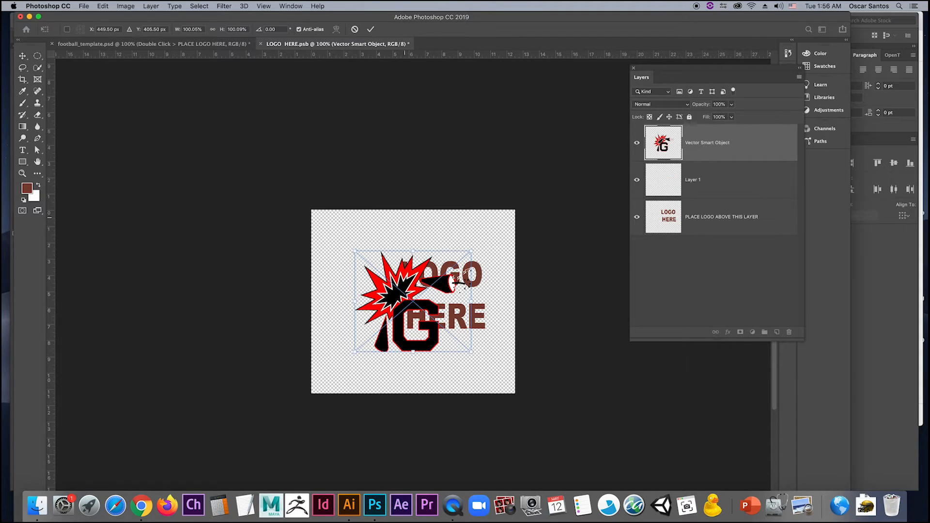
# - Scale the pasted logo proportionally to about 153% and position it so it nearly fills the canvas
pyautogui.moveTo(472, 351); pyautogui.dragTo(498, 390)
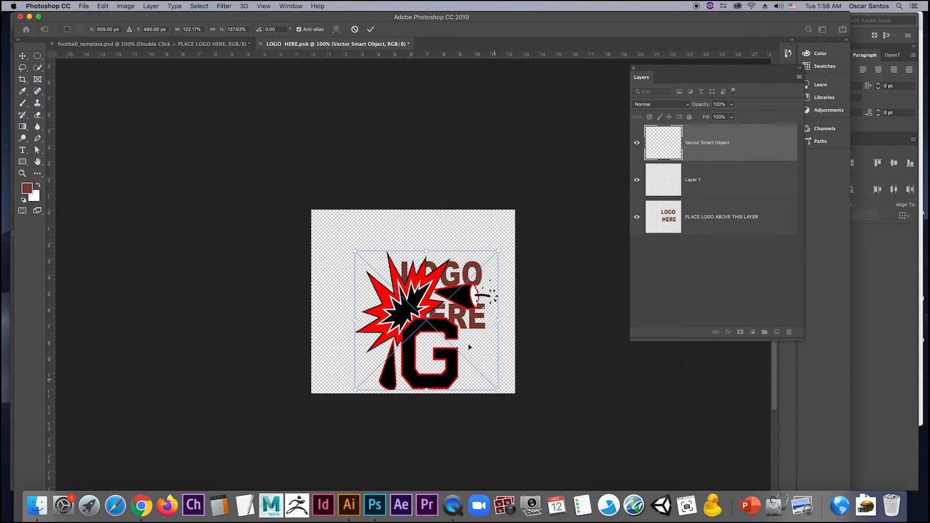
pyautogui.press('super+z')
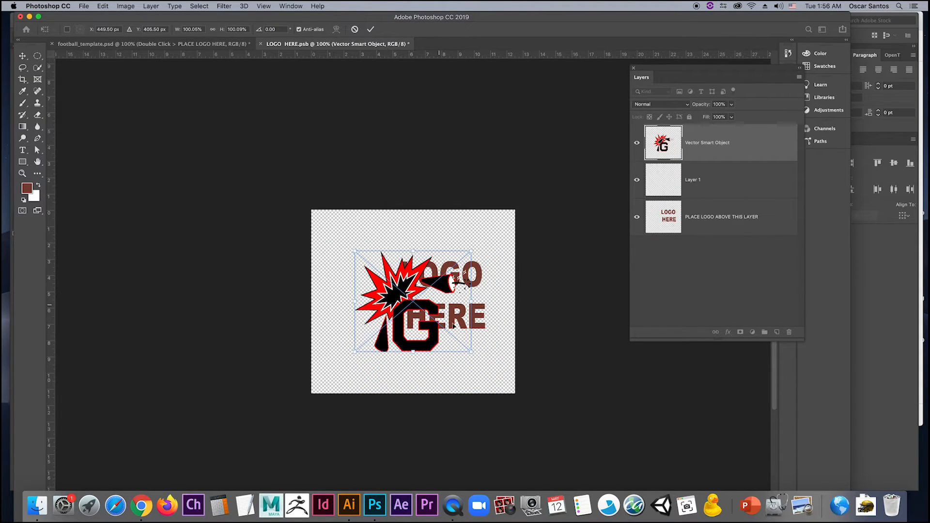
pyautogui.moveTo(470, 349); pyautogui.dragTo(498, 374)
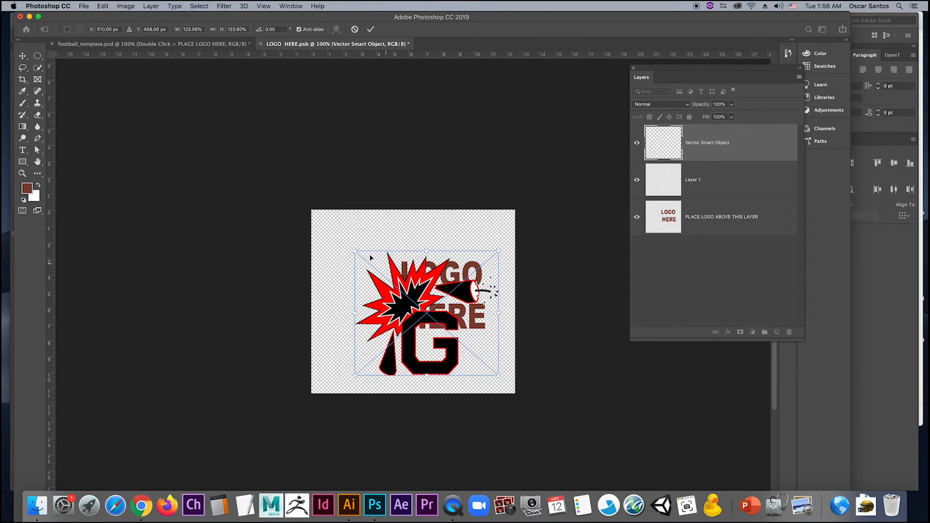
pyautogui.moveTo(356, 251); pyautogui.dragTo(325, 225)
pyautogui.moveTo(381, 294); pyautogui.dragTo(378, 284)
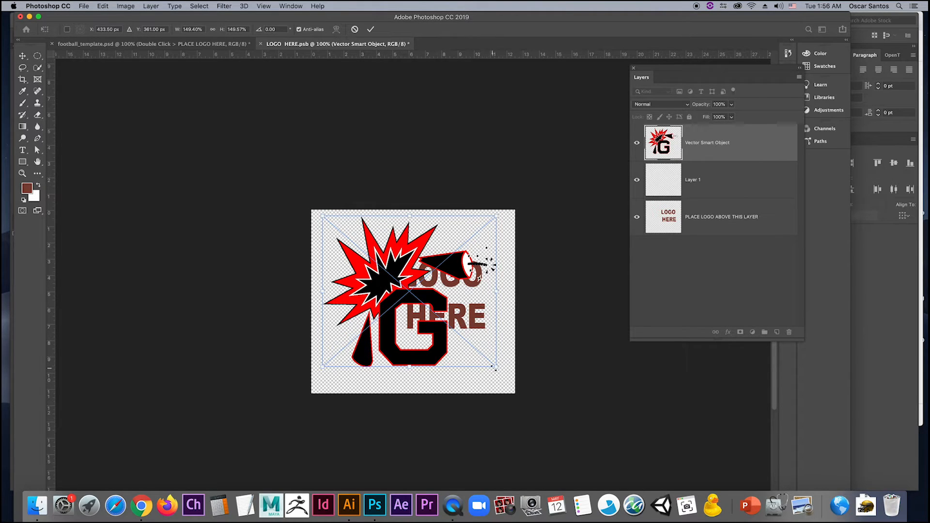
pyautogui.moveTo(495, 368); pyautogui.dragTo(496, 370)
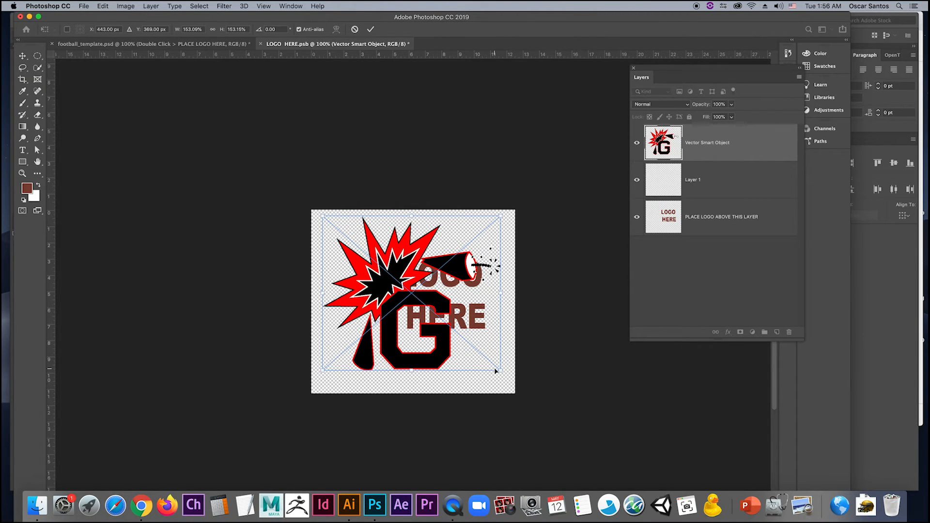
pyautogui.press('Return')
# - Delete the PLACE LOGO ABOVE THIS LAYER placeholder and the empty Layer 1
pyautogui.click(695, 221)
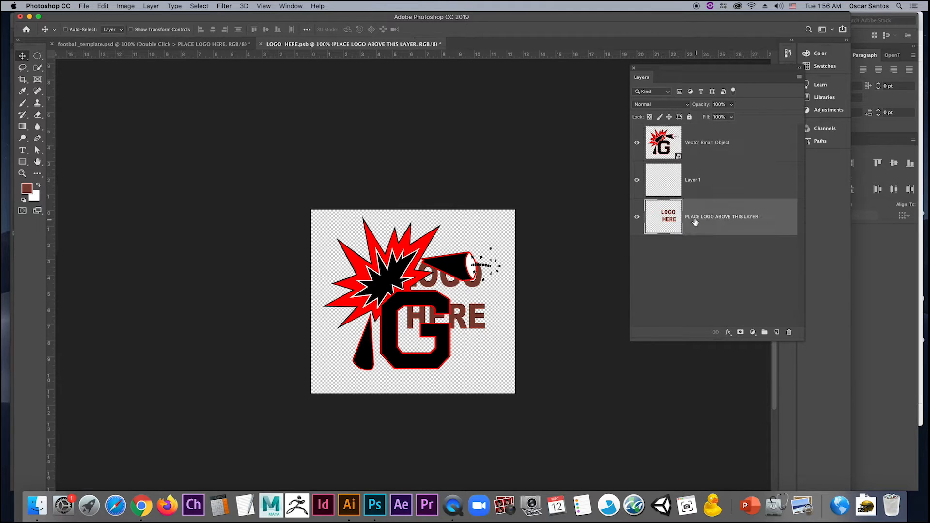
pyautogui.click(788, 332)
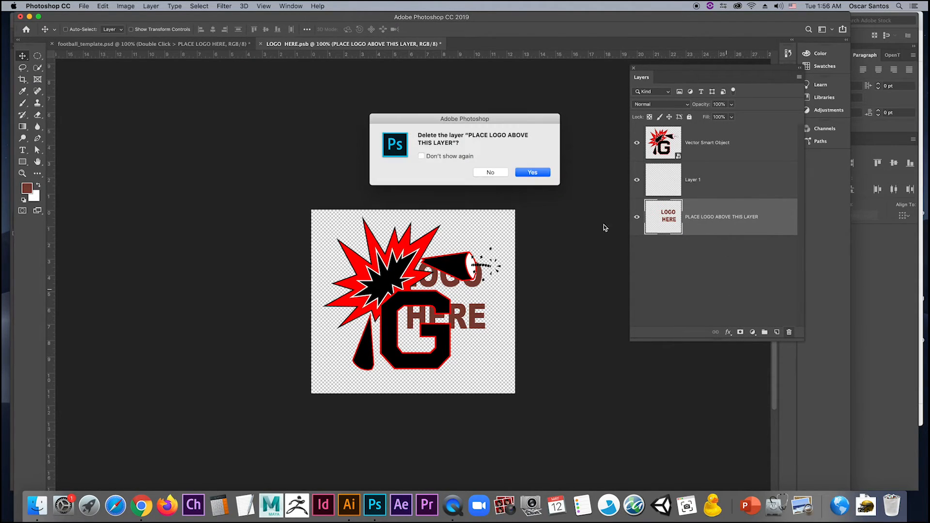
pyautogui.click(533, 172)
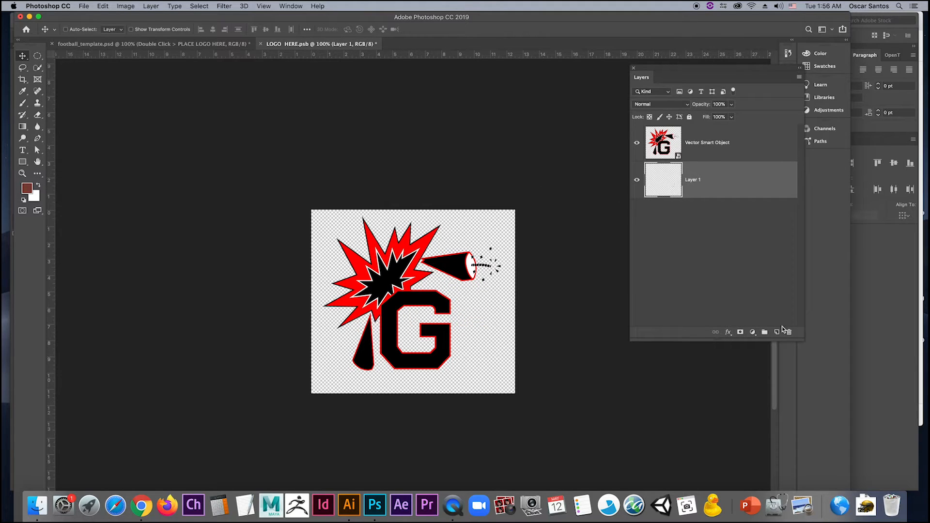
pyautogui.click(789, 333)
pyautogui.click(529, 174)
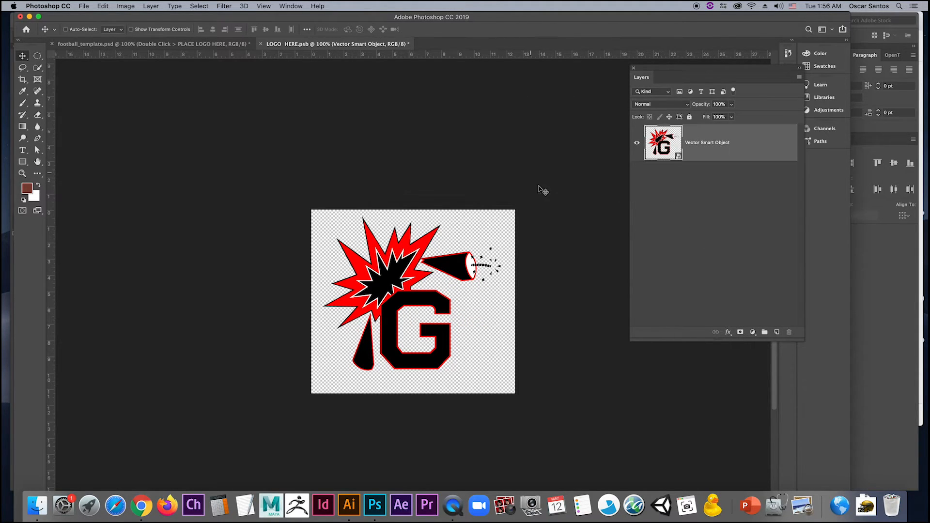
# - Save the LOGO HERE document and switch to the football_template mockup to check the logo on the helmet
pyautogui.press('super')
pyautogui.press('super+s')
pyautogui.click(198, 45)
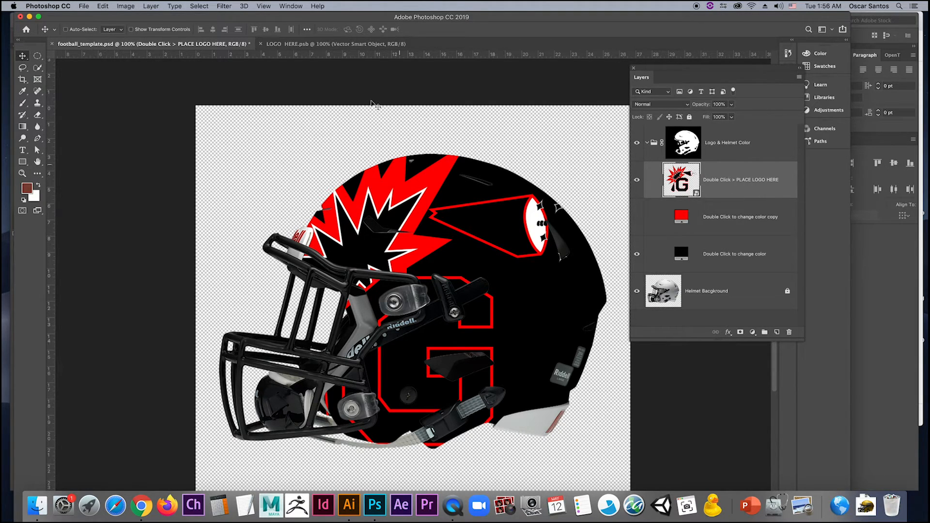
# - Shrink the explosion logo in the LOGO HERE document, keeping it toward the canvas's upper right, and save the document
pyautogui.click(332, 45)
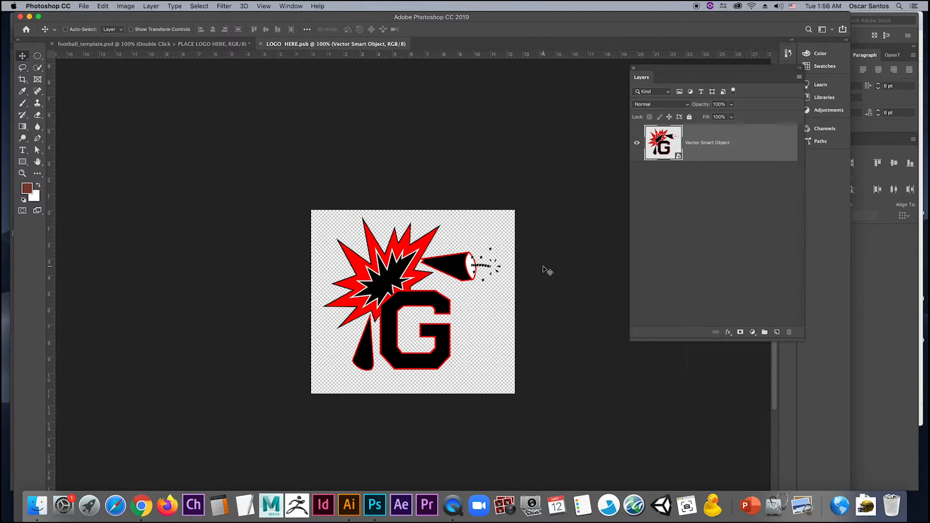
pyautogui.press('super+t')
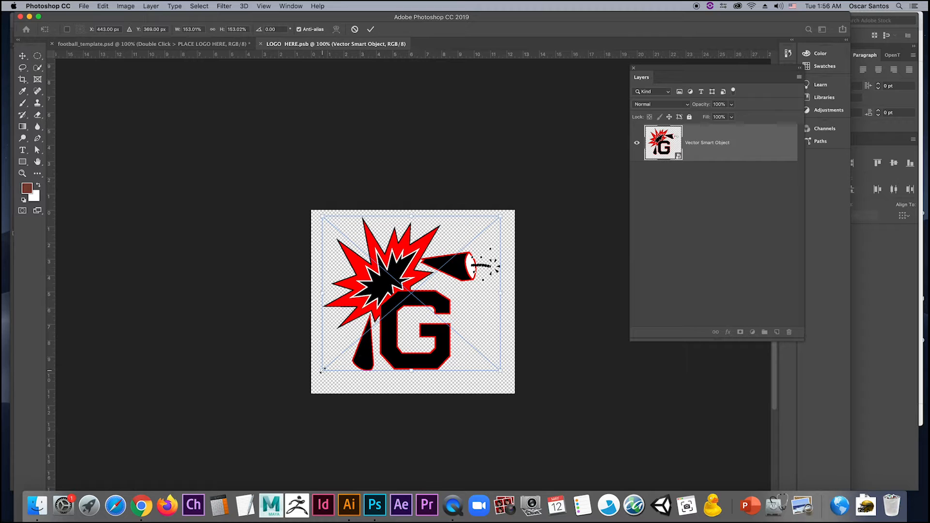
pyautogui.moveTo(322, 370); pyautogui.dragTo(423, 338)
pyautogui.press('Return')
pyautogui.press('super+s')
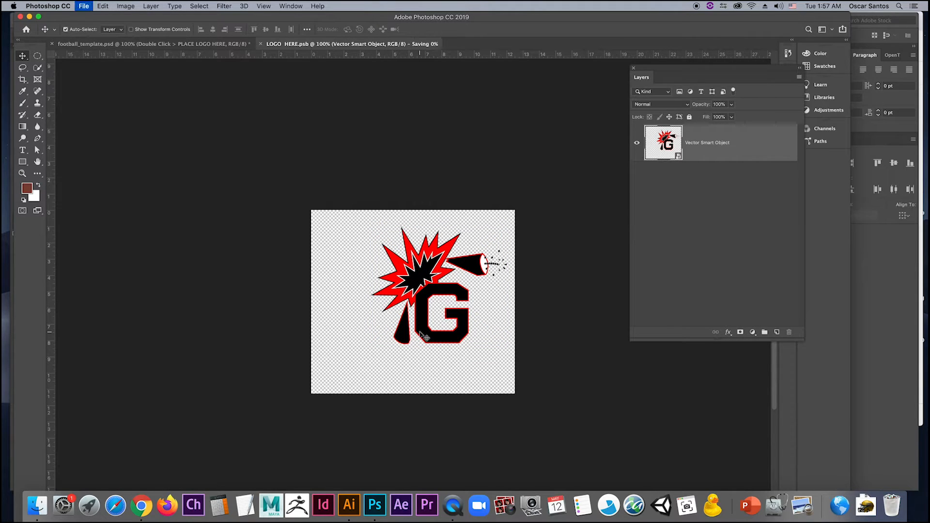
# - Return to the helmet mockup and make the helmet red by hiding the black fill layer and showing the red one
pyautogui.click(217, 45)
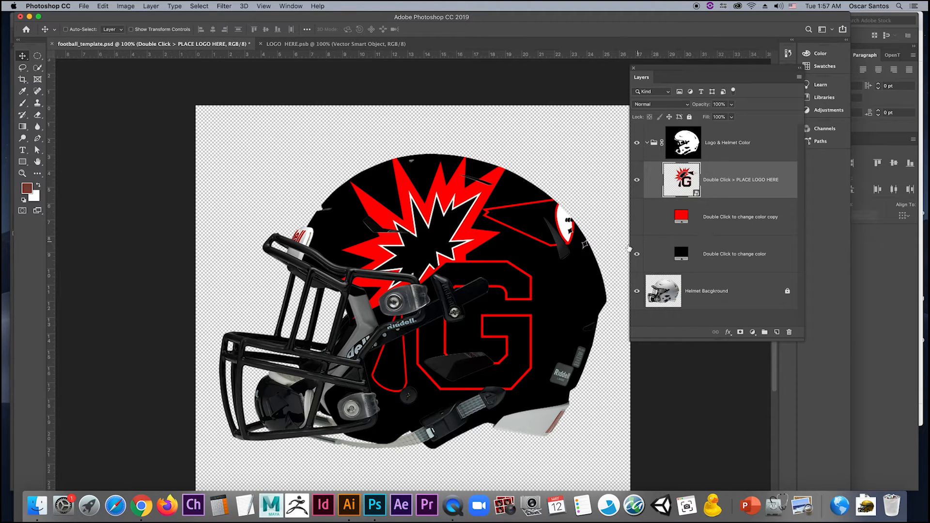
pyautogui.click(637, 253)
pyautogui.click(637, 217)
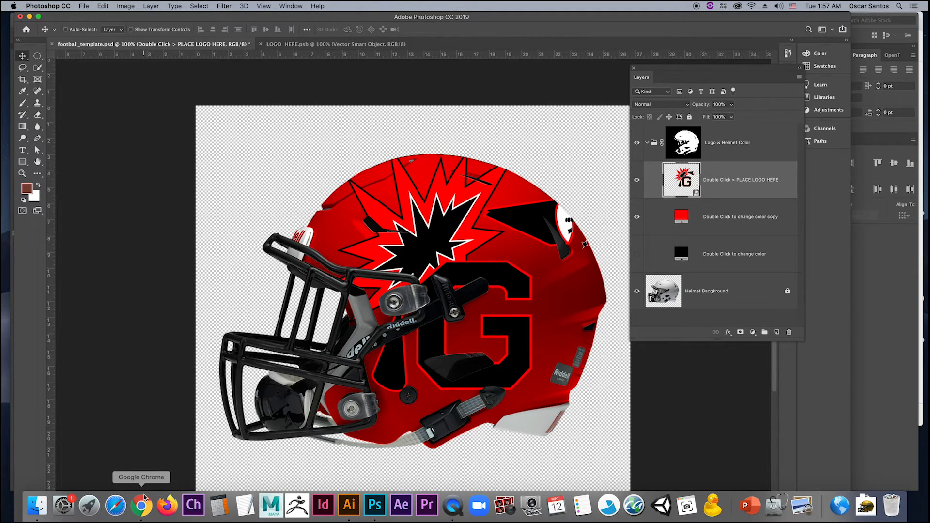
# - Switch to Illustrator and bring up the GHS Dynamiter document
pyautogui.click(351, 511)
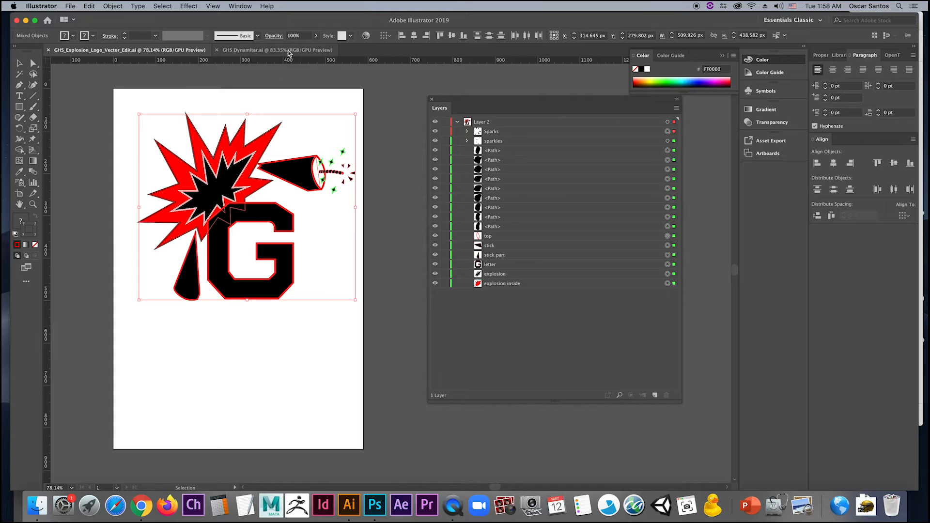
pyautogui.click(277, 50)
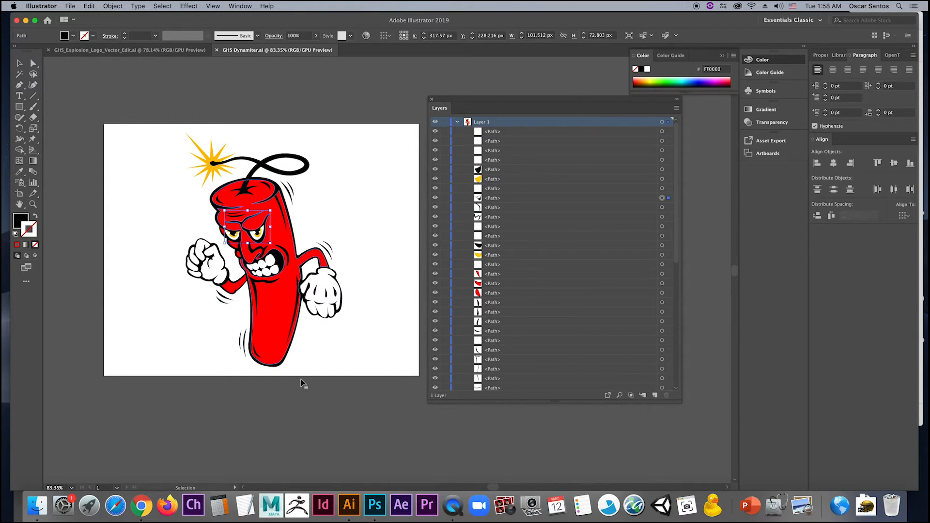
# - Return to Photoshop, open the PLACE LOGO HERE smart object's contents and hide the explosion logo layer
pyautogui.click(374, 505)
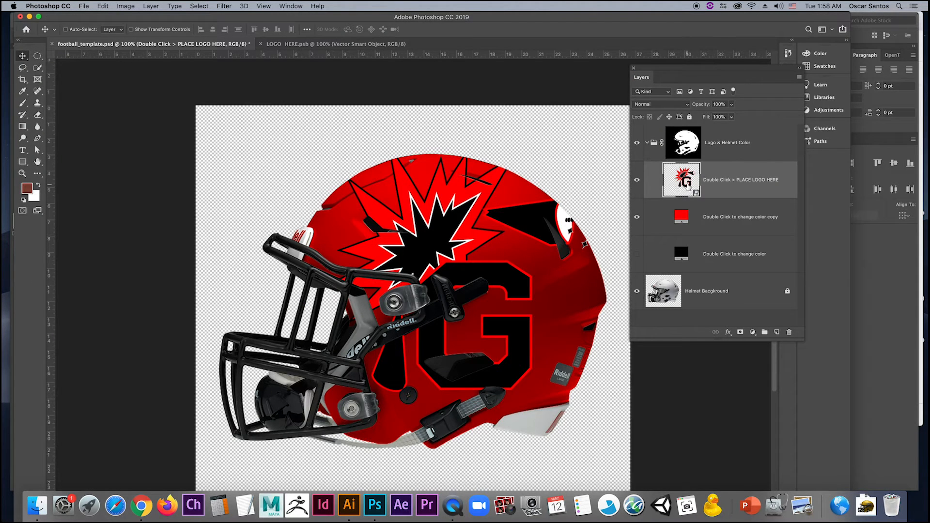
pyautogui.doubleClick(683, 180)
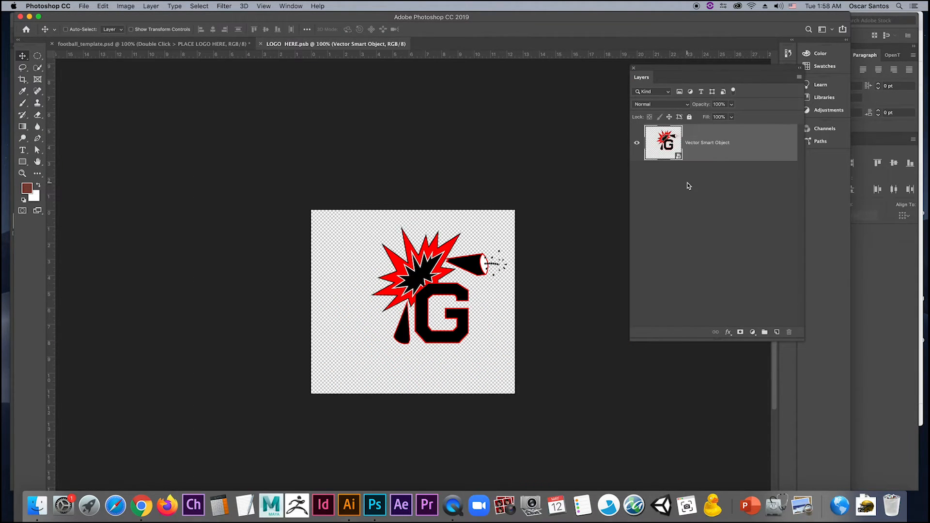
pyautogui.click(637, 145)
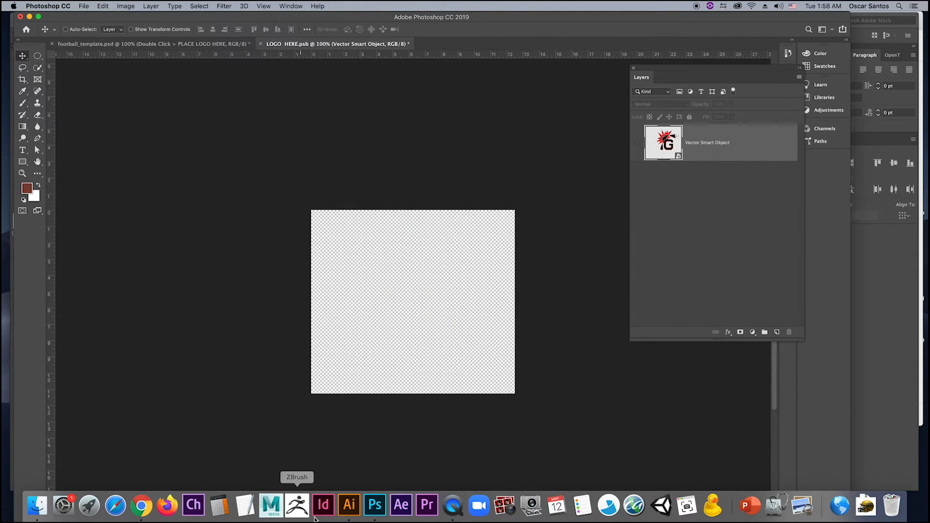
# - Select the entire dynamite character artwork in Illustrator and return to the LOGO HERE document in Photoshop
pyautogui.click(349, 505)
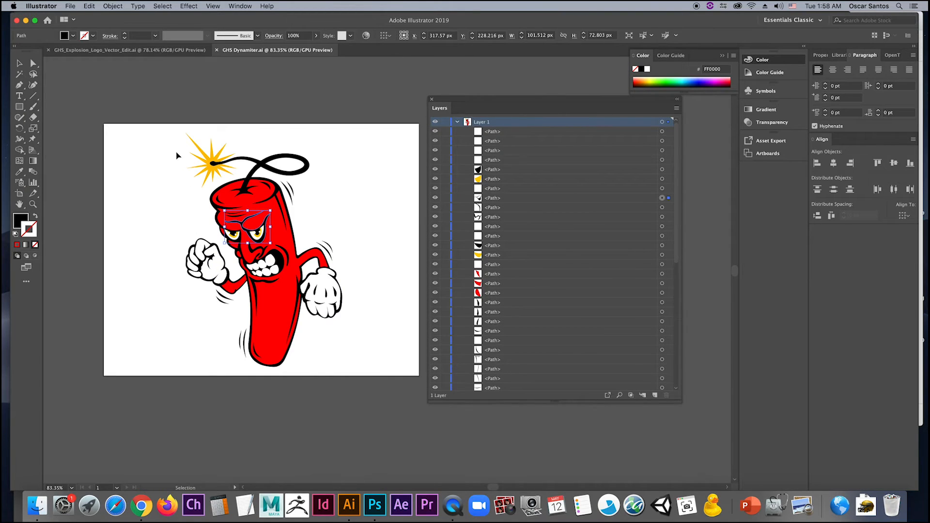
pyautogui.click(158, 133)
pyautogui.moveTo(152, 114)
pyautogui.mouseDown()
pyautogui.moveTo(312, 355)
pyautogui.moveTo(373, 396)
pyautogui.mouseUp()
pyautogui.press('a')
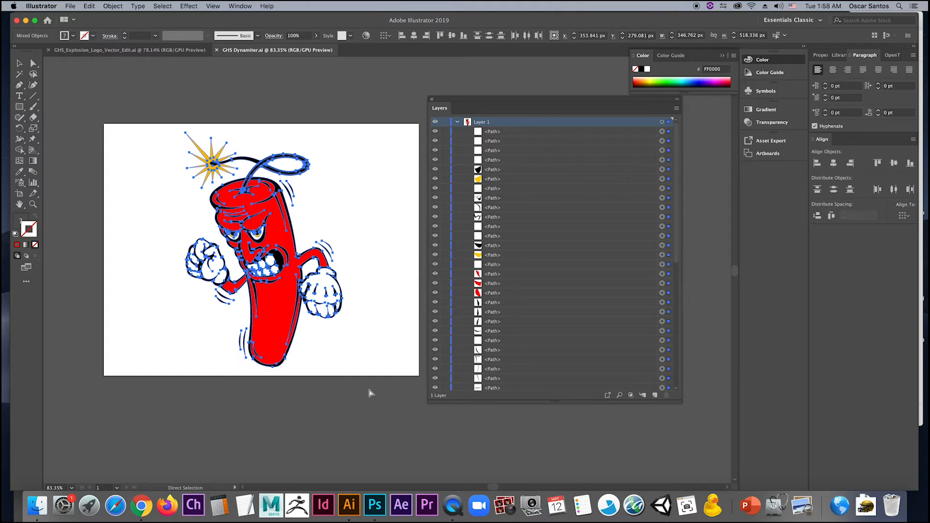
pyautogui.press('v')
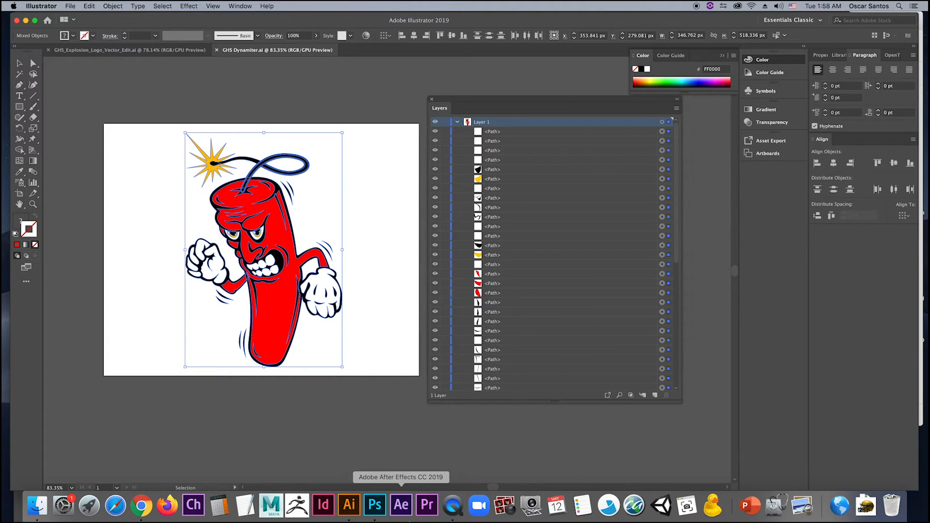
pyautogui.click(381, 512)
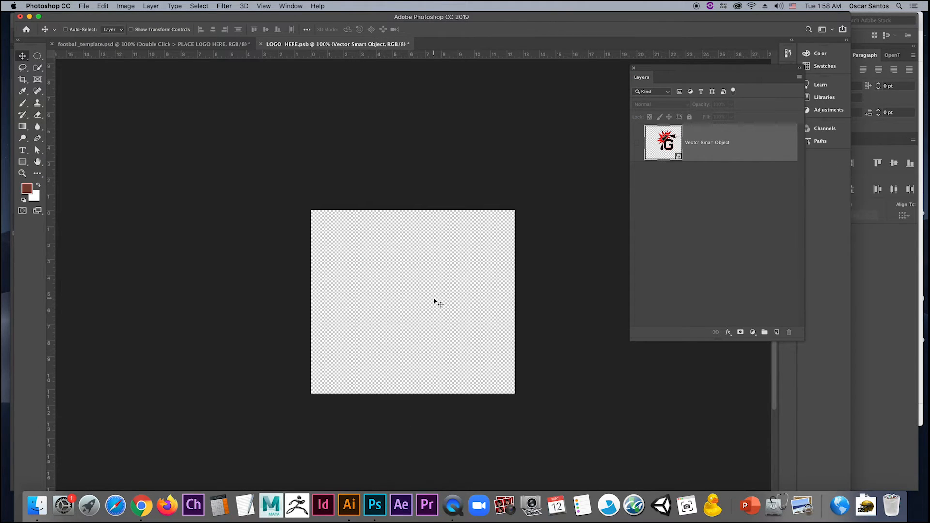
# - Paste the dynamite mascot as a smart object into the logo document, save it, and return to the helmet mockup
pyautogui.press('super+v')
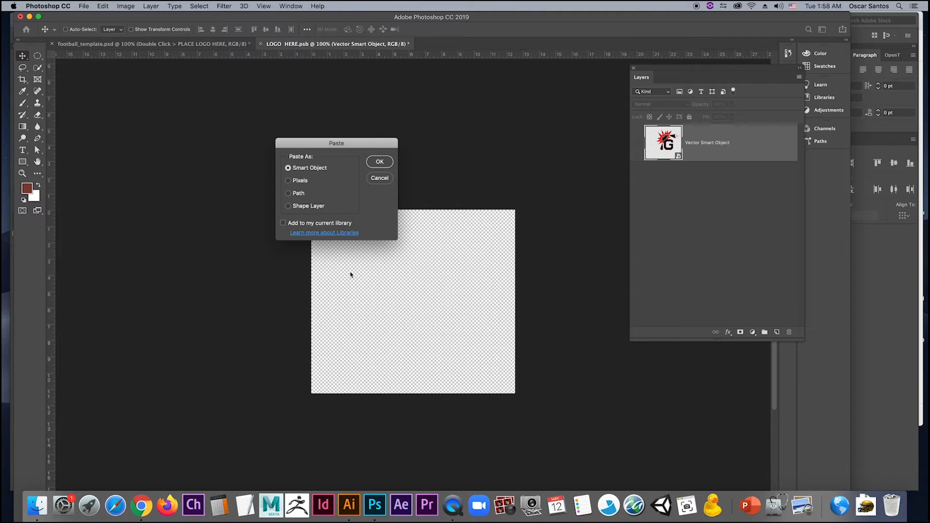
pyautogui.click(380, 162)
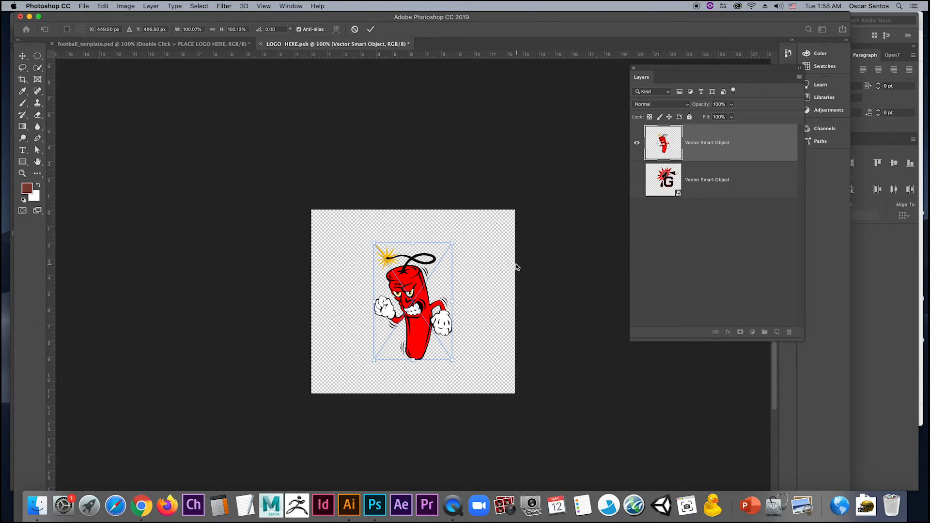
pyautogui.press('Return')
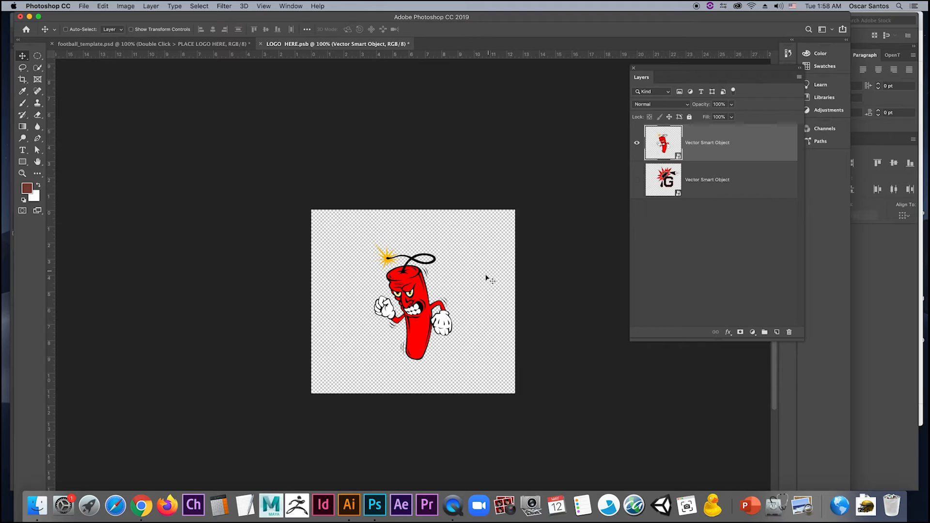
pyautogui.press('super')
pyautogui.press('super+s')
pyautogui.click(172, 45)
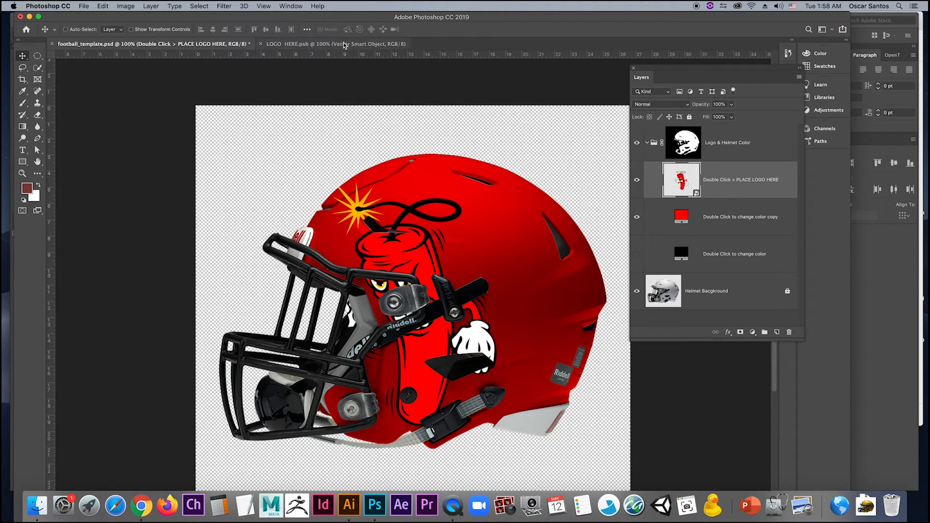
# - Move the mascot toward the upper right of the logo document's canvas and check its placement on the helmet mockup
pyautogui.click(342, 44)
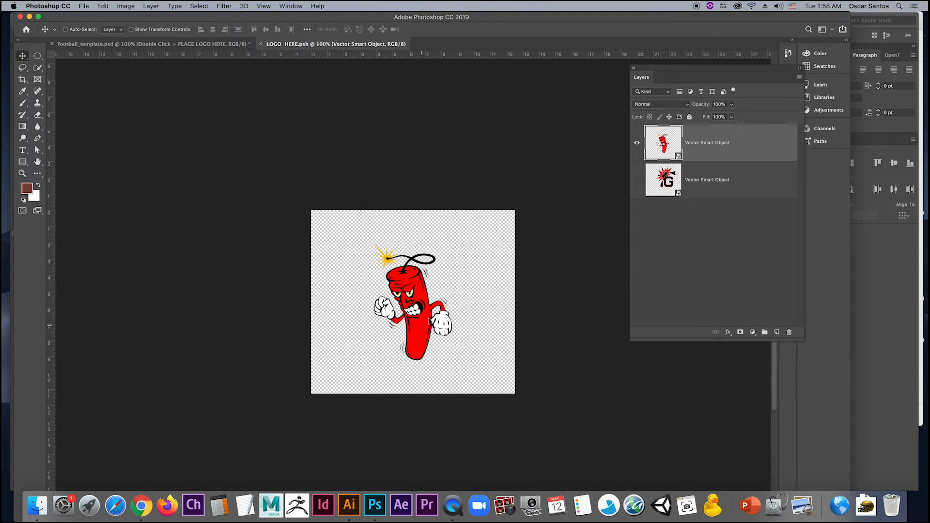
pyautogui.moveTo(423, 328); pyautogui.dragTo(468, 300)
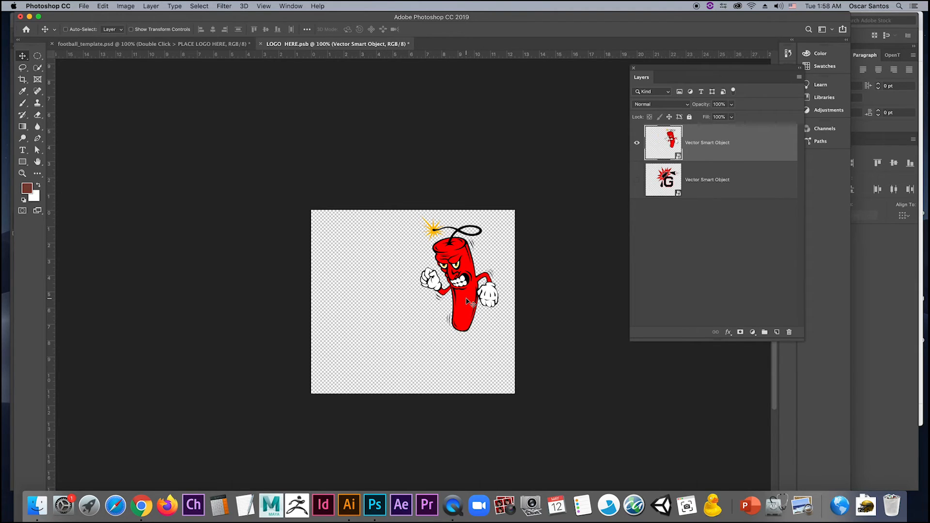
pyautogui.click(208, 44)
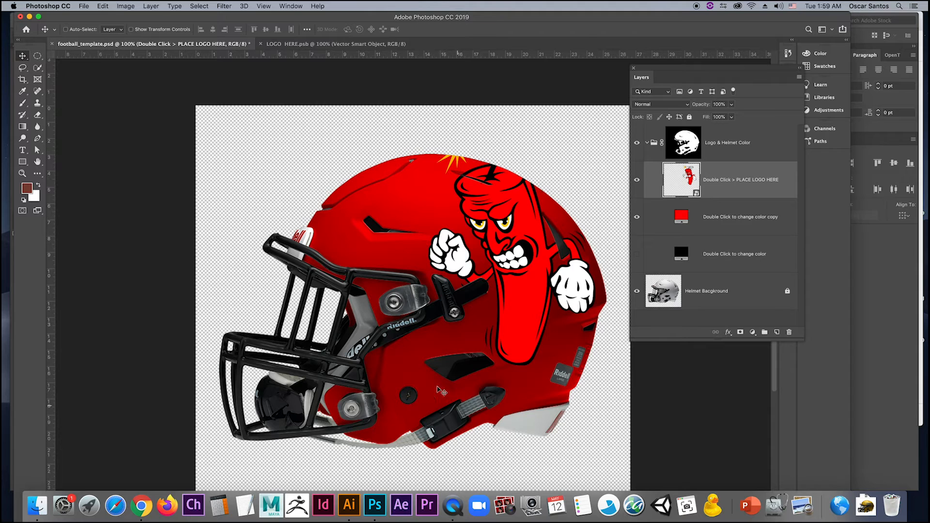
# - Shift the mascot slightly down and left in the logo document, save it, and view the helmet mockup
pyautogui.click(330, 44)
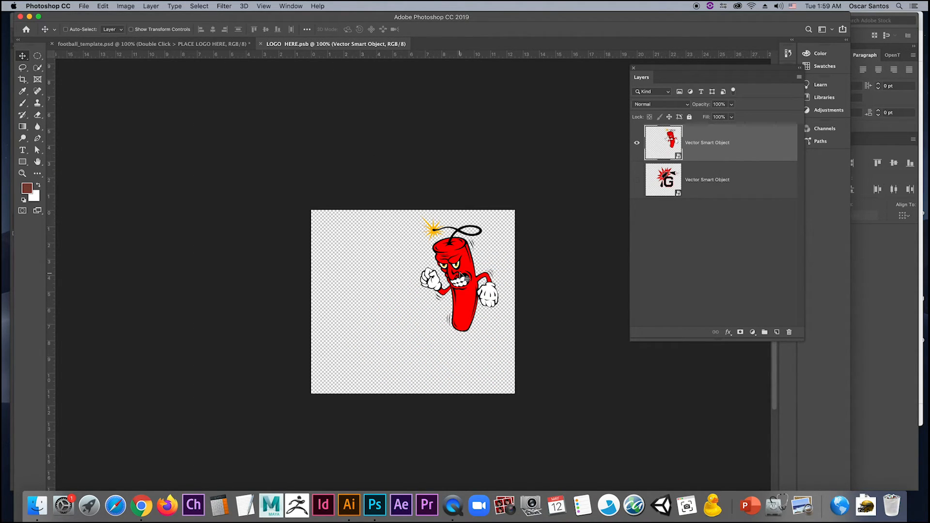
pyautogui.moveTo(464, 276); pyautogui.dragTo(442, 288)
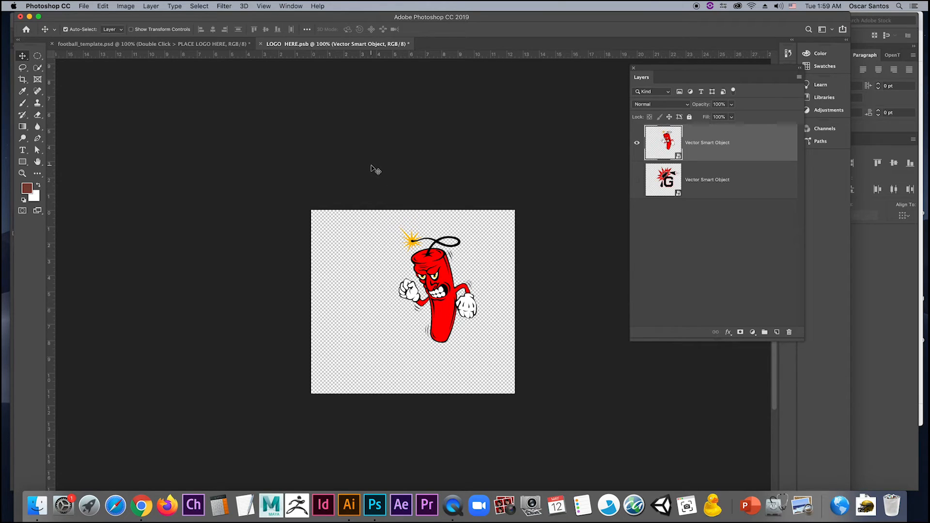
pyautogui.press('super+s')
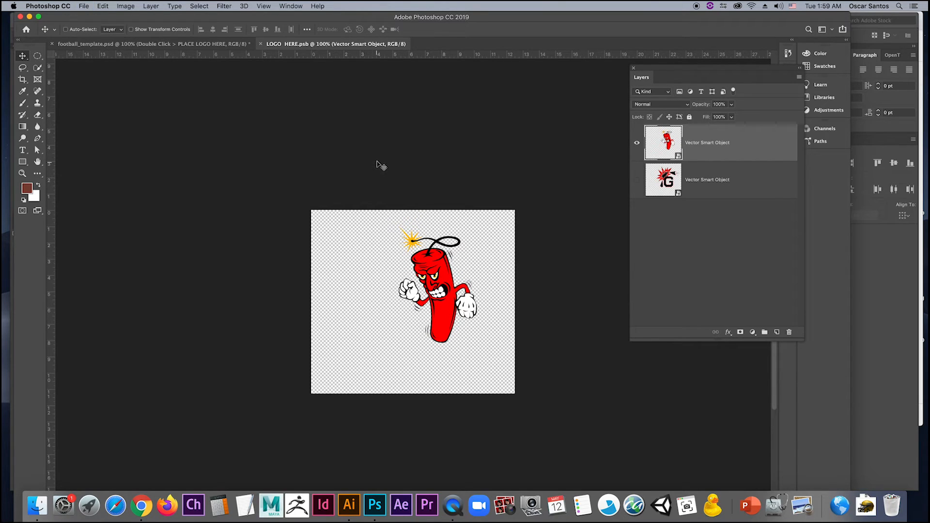
pyautogui.click(212, 47)
# - Arrange the logo document and helmet mockup 2-up Vertical, widen the helmet pane, and move the Layers panel off the mascot
pyautogui.click(330, 45)
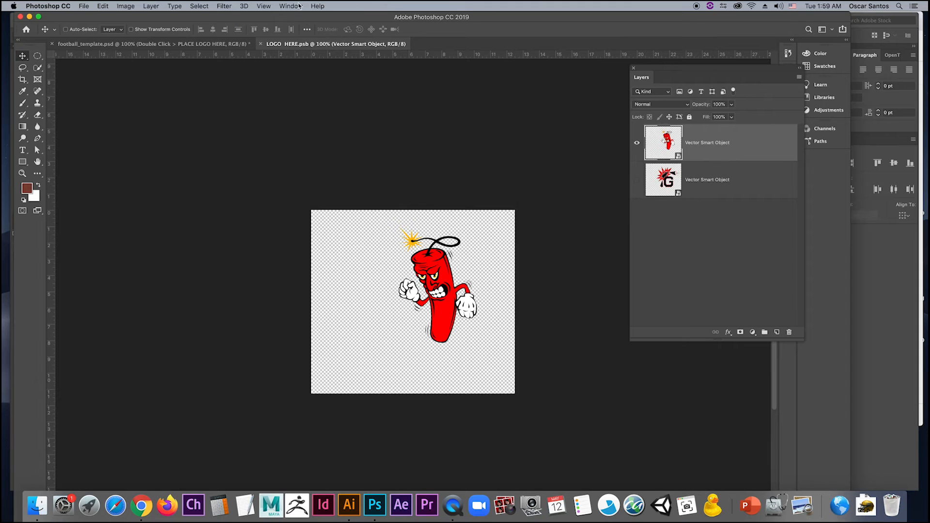
pyautogui.click(289, 6)
pyautogui.moveTo(301, 19)
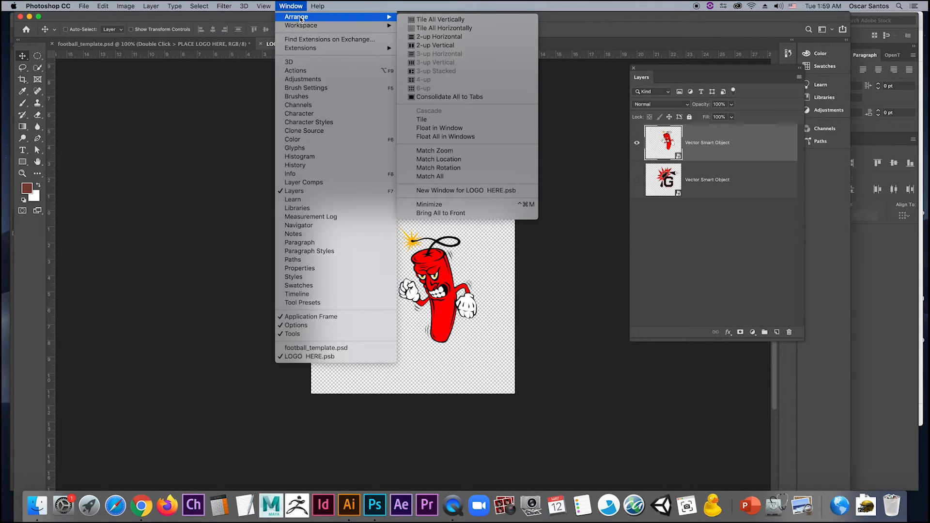
pyautogui.click(424, 46)
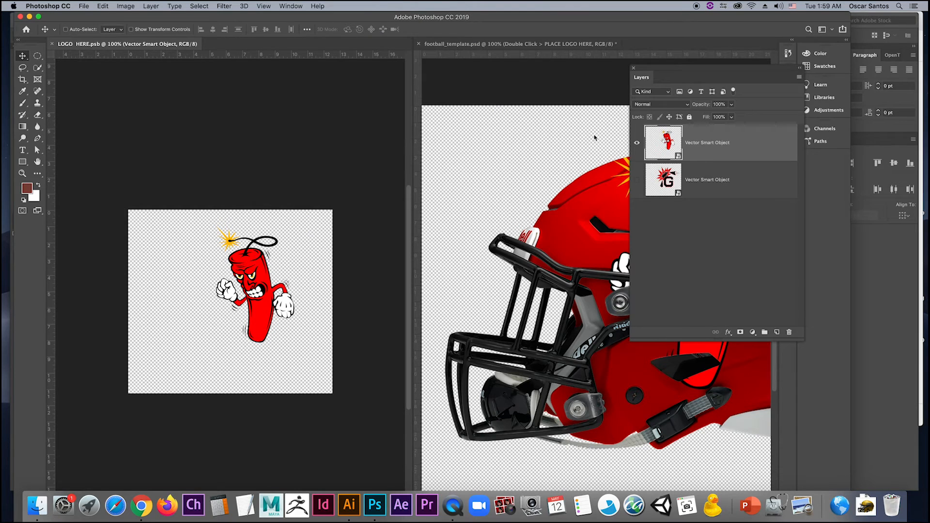
pyautogui.moveTo(409, 261); pyautogui.dragTo(265, 266)
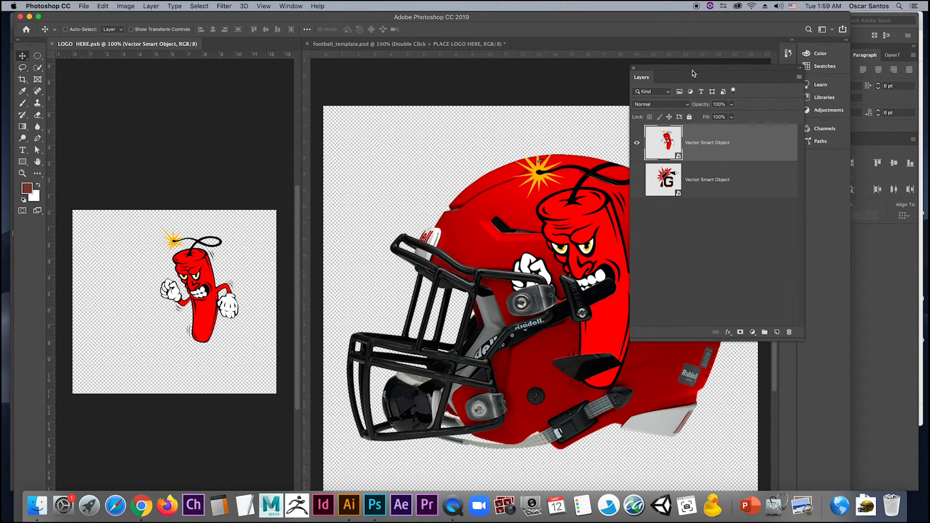
pyautogui.moveTo(673, 80); pyautogui.dragTo(718, 93)
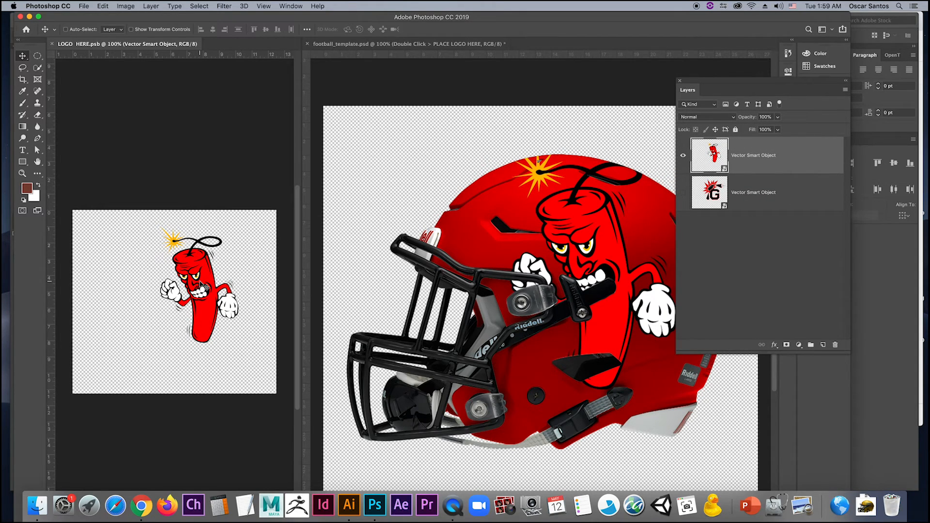
# - Shift the mascot slightly right in the logo document, save it, and shrink the Layers panel to uncover the helmet
pyautogui.moveTo(201, 285); pyautogui.dragTo(213, 284)
pyautogui.press('super+s')
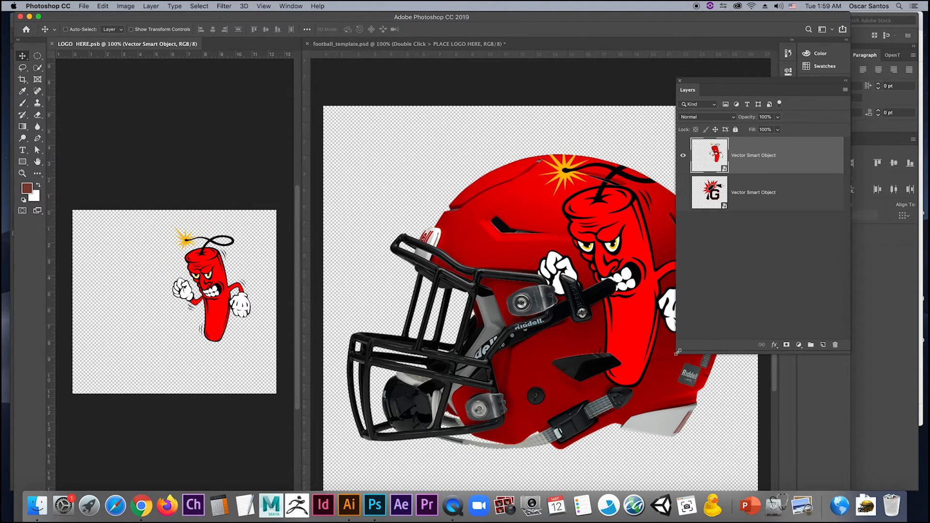
pyautogui.moveTo(678, 354); pyautogui.dragTo(747, 316)
pyautogui.click(292, 6)
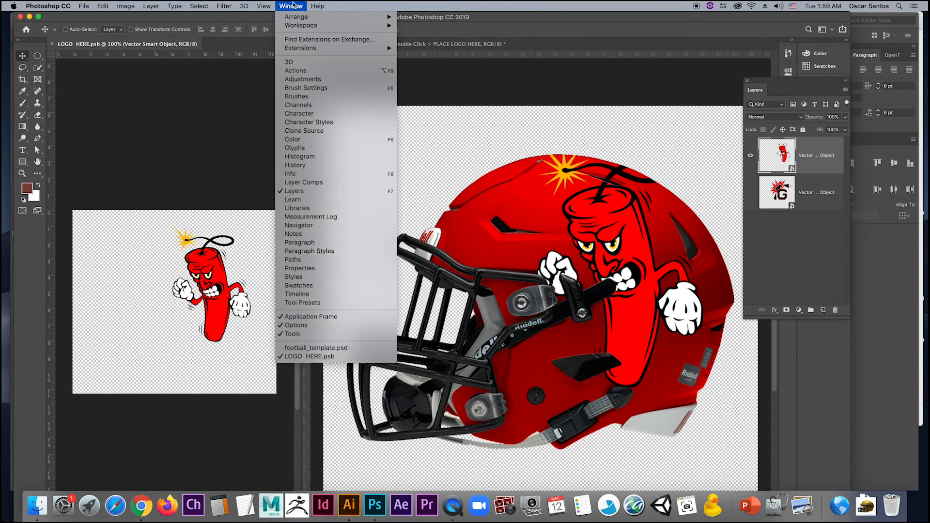
pyautogui.click(292, 6)
pyautogui.click(292, 5)
pyautogui.moveTo(300, 28)
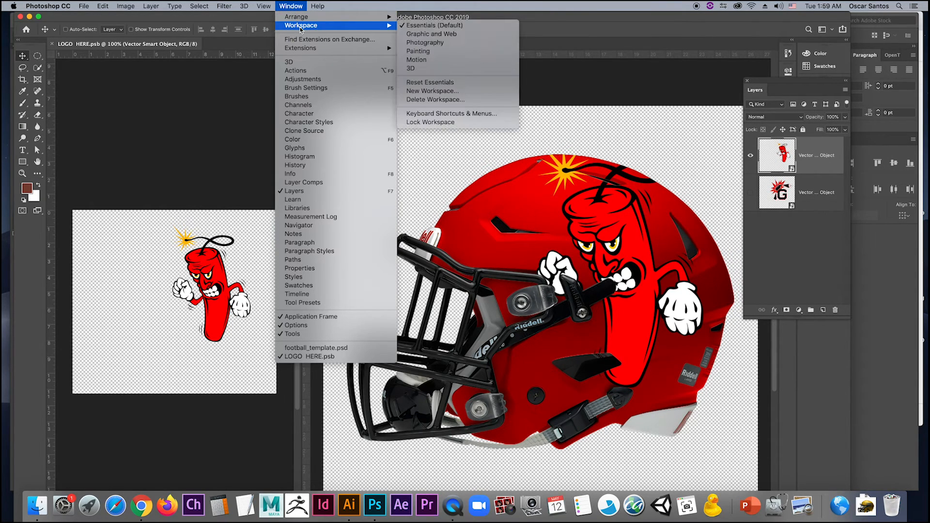
pyautogui.moveTo(368, 17)
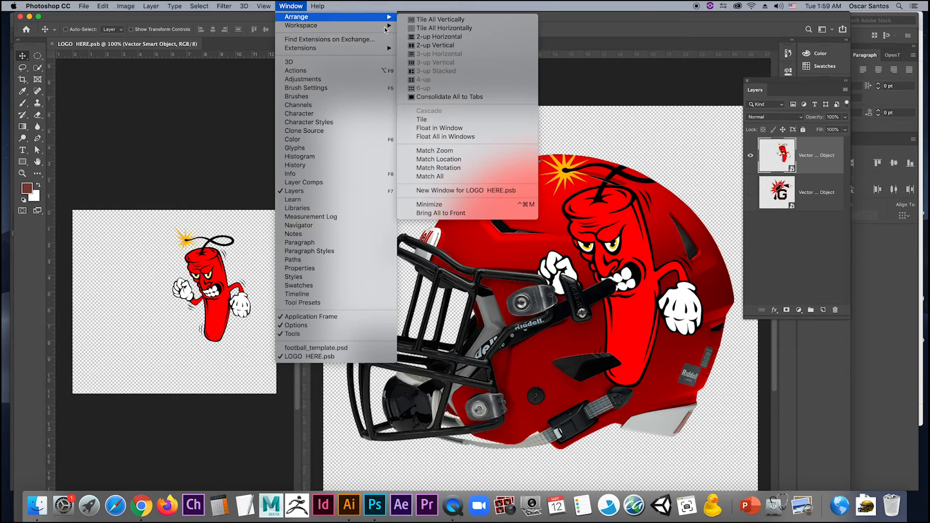
pyautogui.click(432, 49)
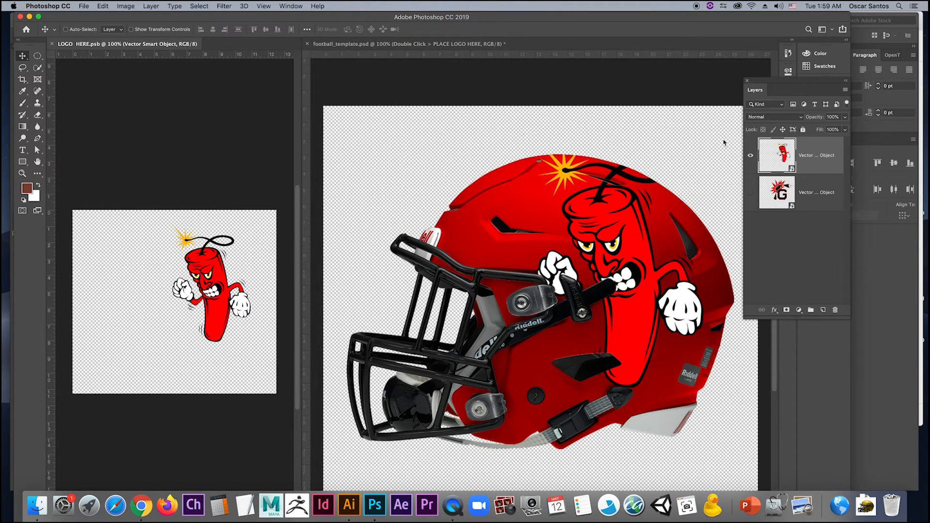
# - Move the Layers panel over the logo document, hide the mascot layer, show the explosion logo layer, and save
pyautogui.moveTo(780, 81); pyautogui.dragTo(99, 137)
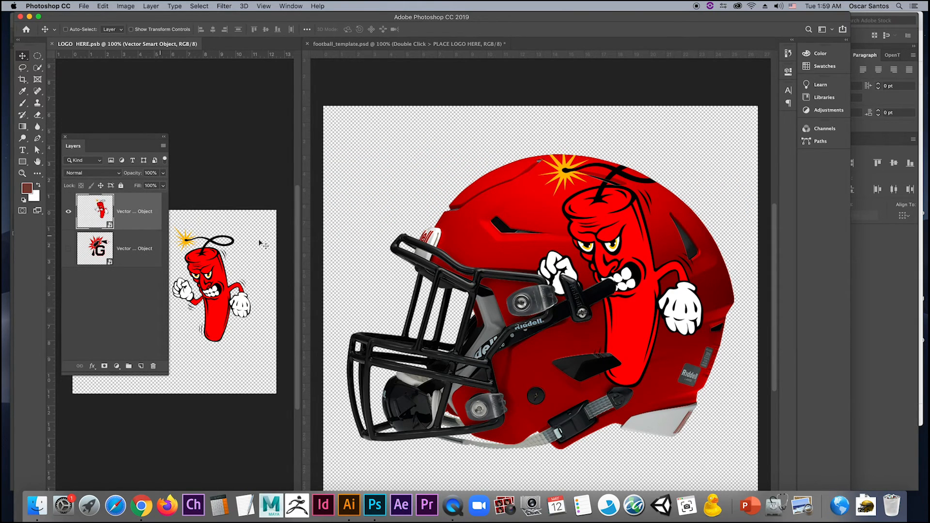
pyautogui.click(68, 211)
pyautogui.click(69, 249)
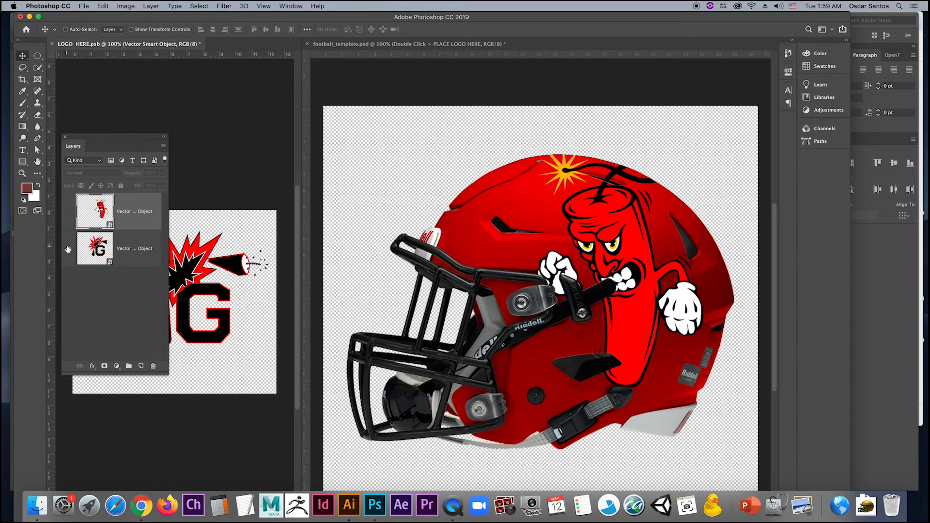
pyautogui.press('super+s')
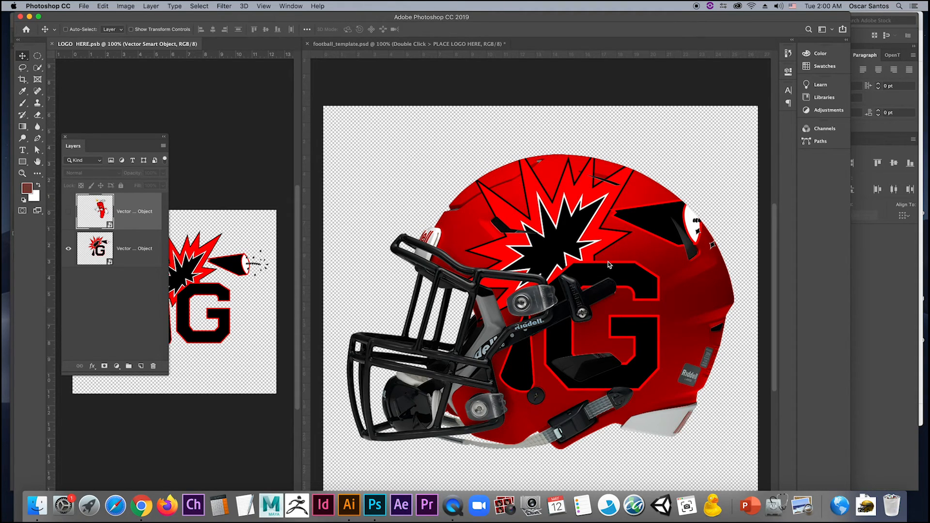
# - Preview the Samsung Internet screenshot from the Desktop folder to examine the Oregon Ducks helmet design, and return to the helmet mockup
pyautogui.click(38, 506)
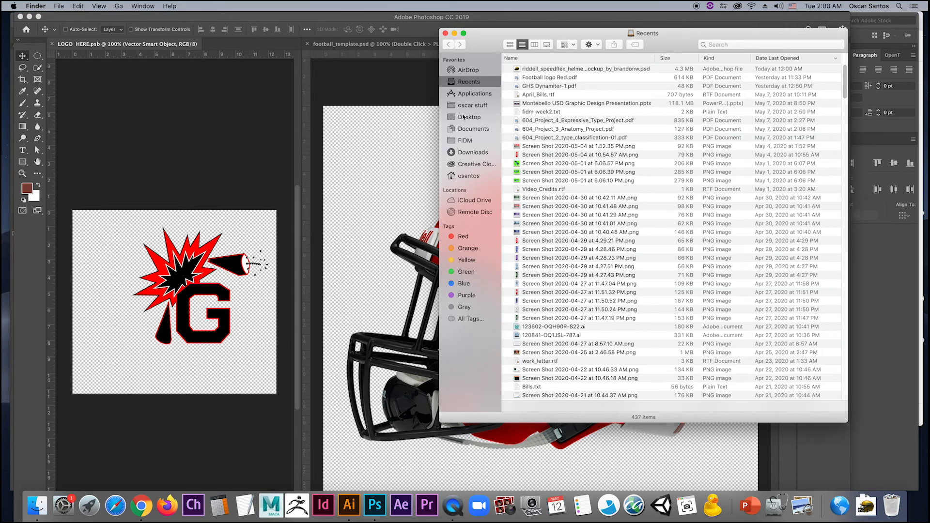
pyautogui.click(469, 117)
pyautogui.click(566, 71)
pyautogui.press('space')
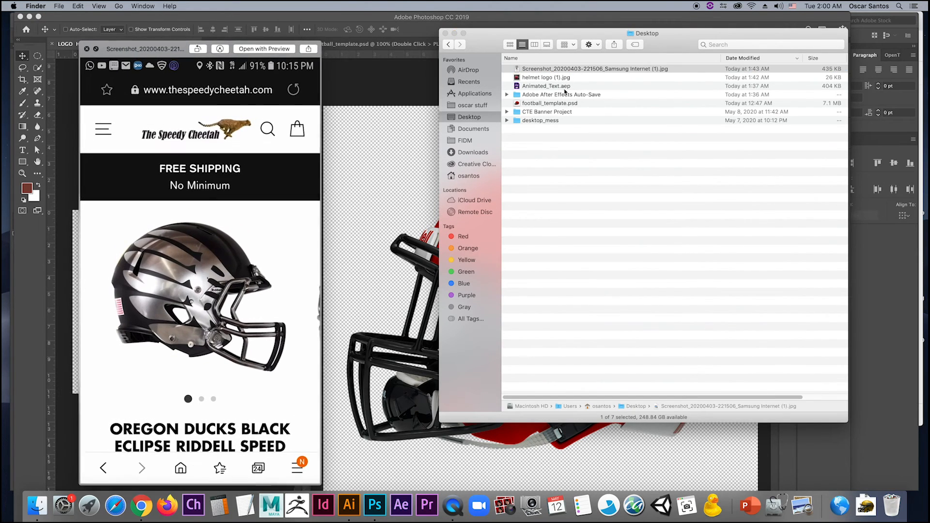
pyautogui.moveTo(179, 50); pyautogui.dragTo(514, 27)
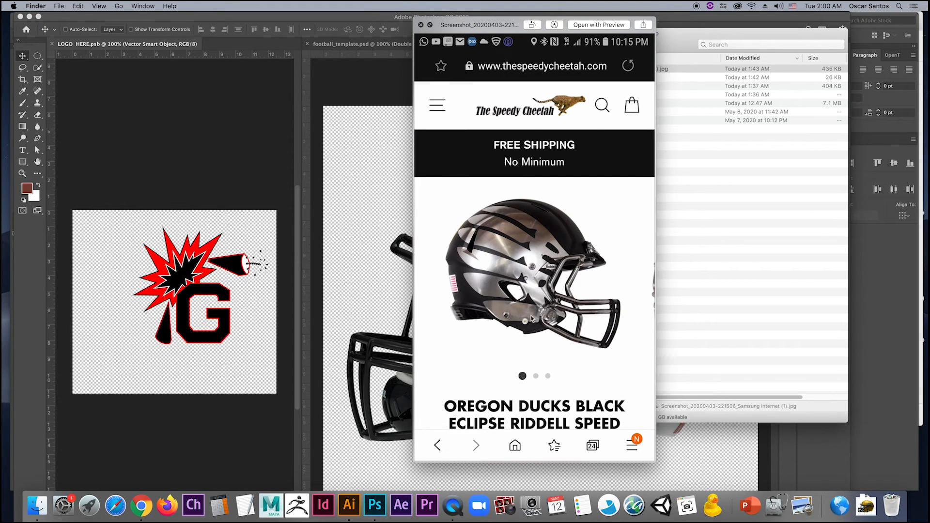
pyautogui.click(398, 322)
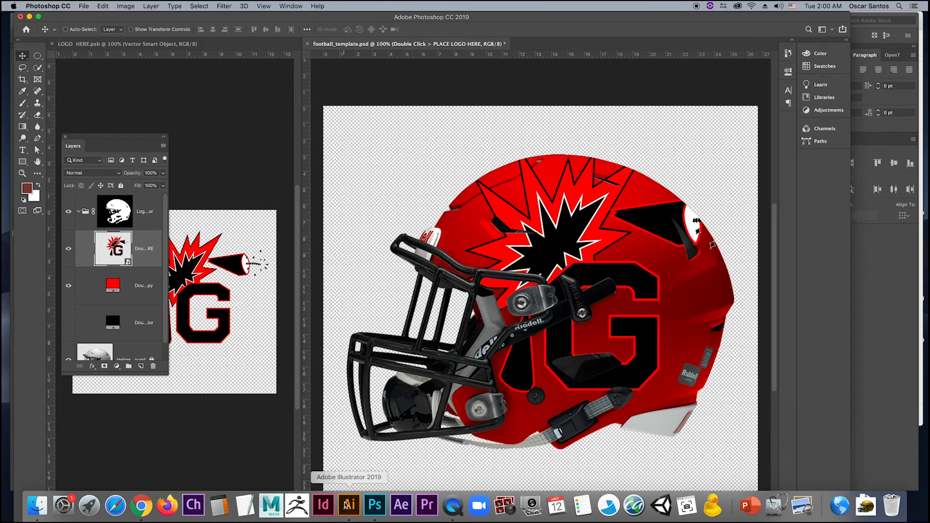
# - Switch to Illustrator and compare the GHS Dynamiter artwork with the GHS explosion logo artwork
pyautogui.click(348, 505)
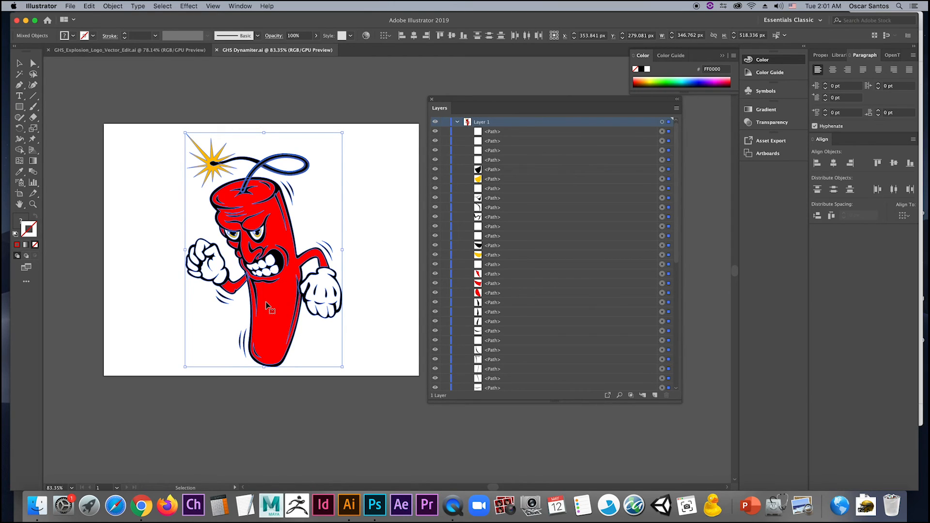
pyautogui.click(156, 50)
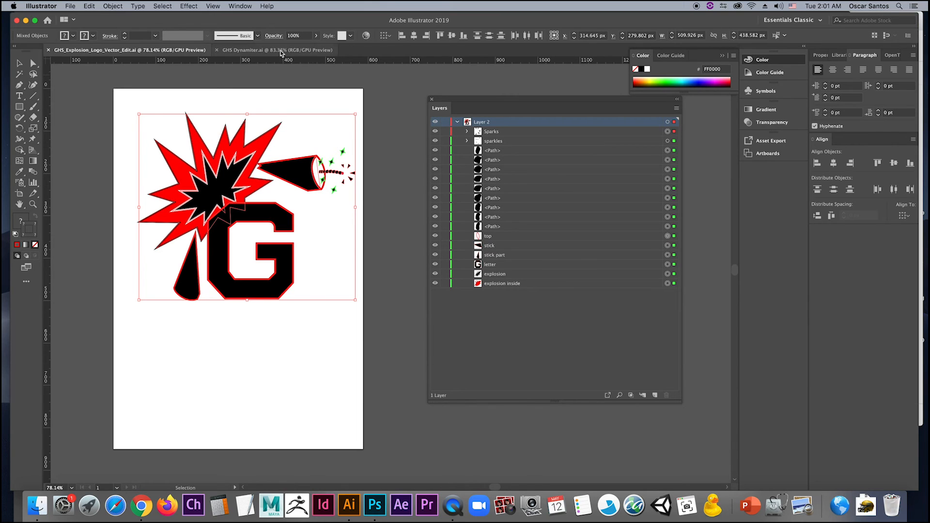
pyautogui.click(280, 50)
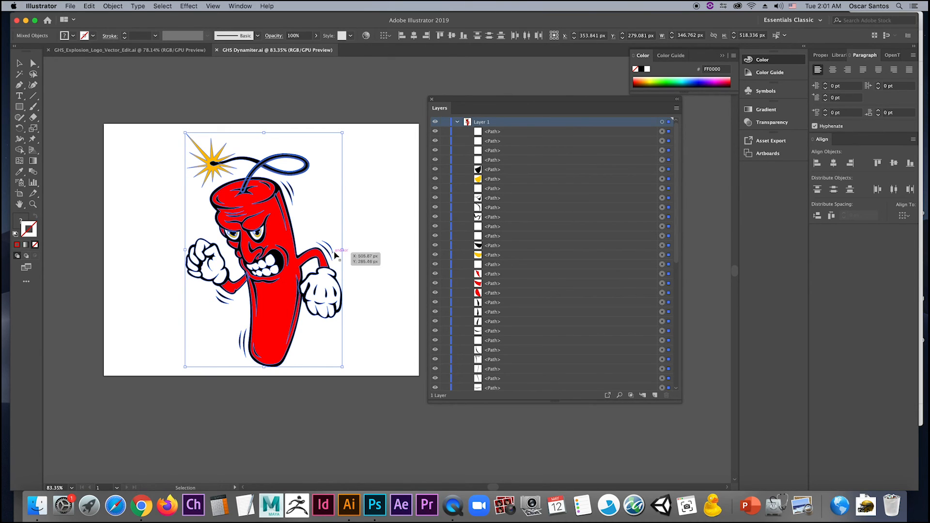
pyautogui.click(129, 50)
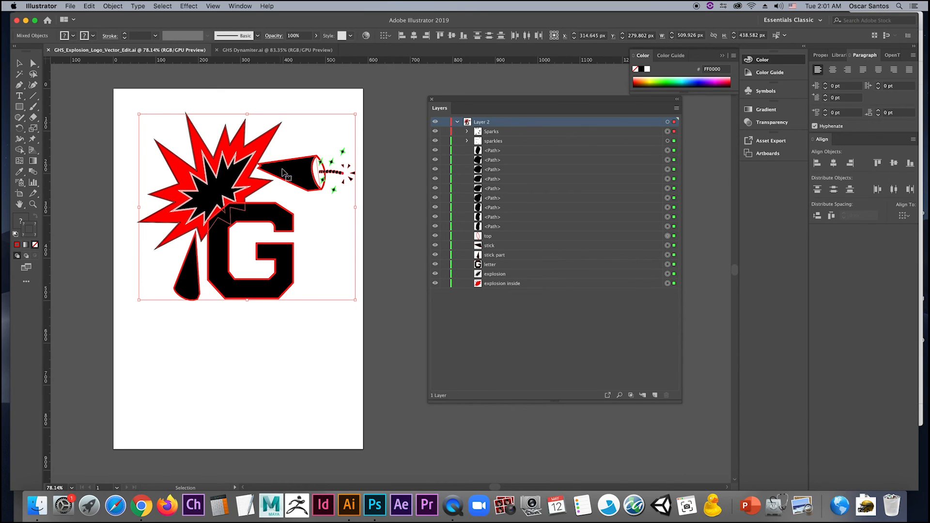
# - Return to the helmet mockup in Photoshop and enlarge the Layers panel to fit the full layer names
pyautogui.click(374, 516)
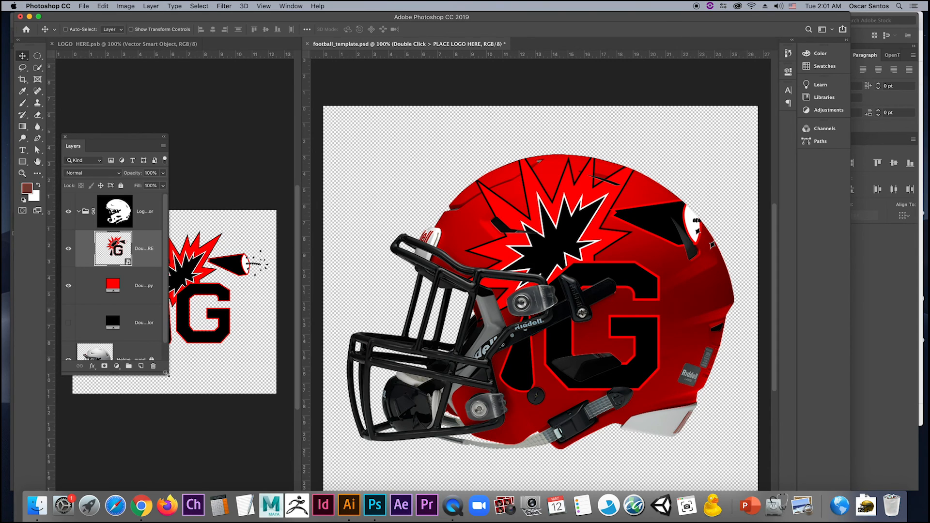
pyautogui.moveTo(167, 374); pyautogui.dragTo(332, 425)
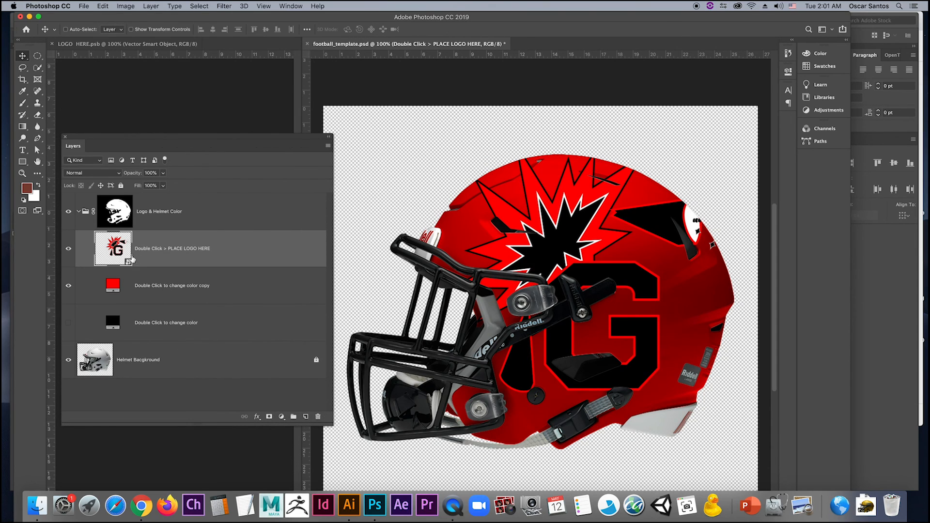